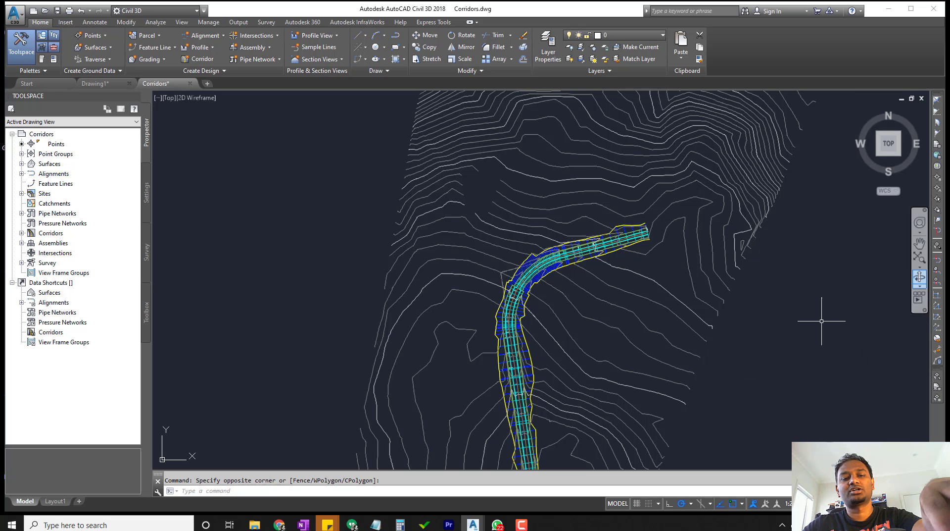
pyautogui.hotkey('ctrl', '3')
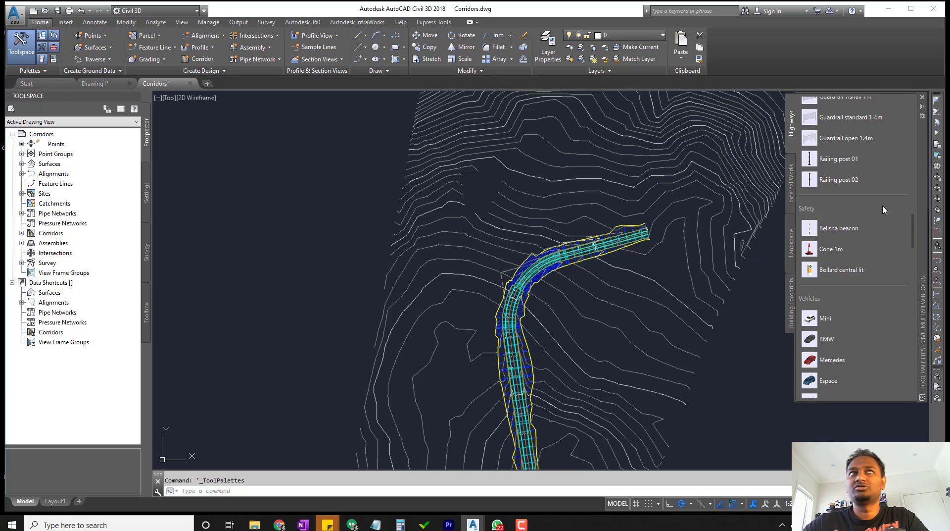
pyautogui.click(421, 24)
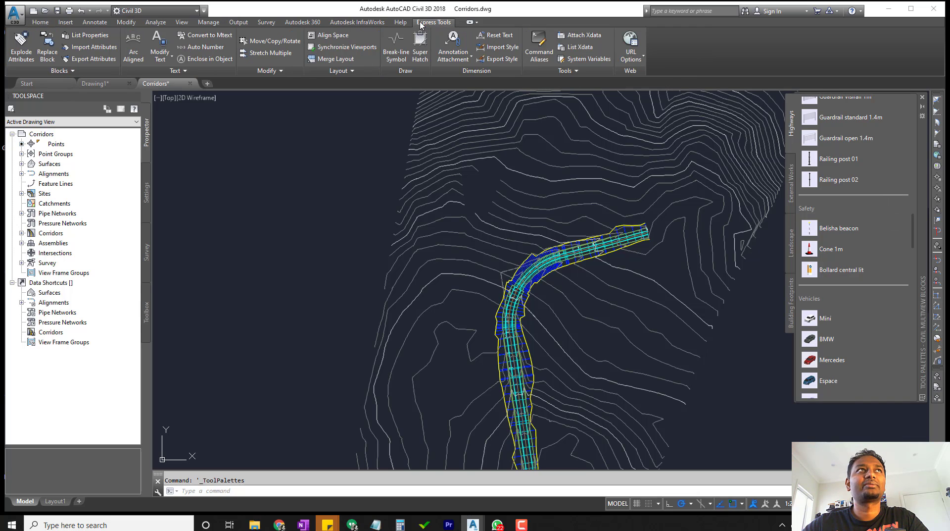
pyautogui.click(183, 22)
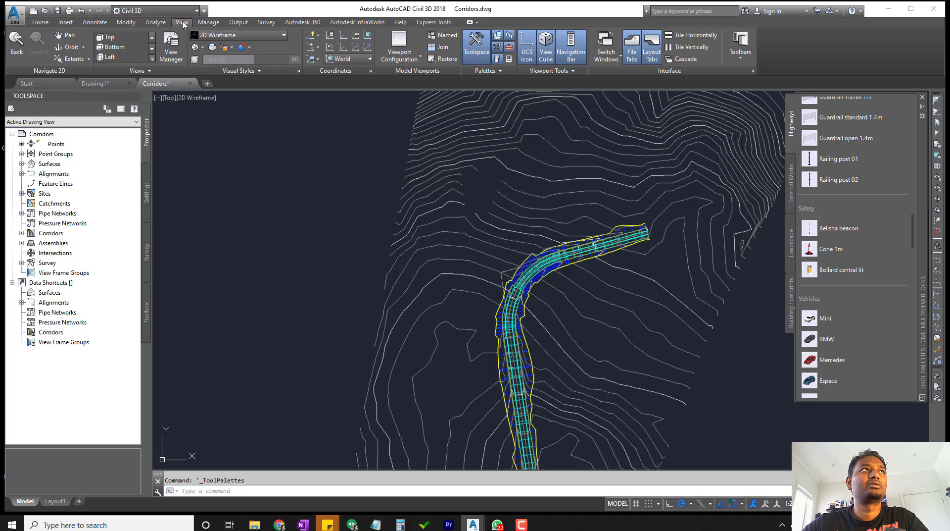
pyautogui.click(401, 23)
pyautogui.click(428, 23)
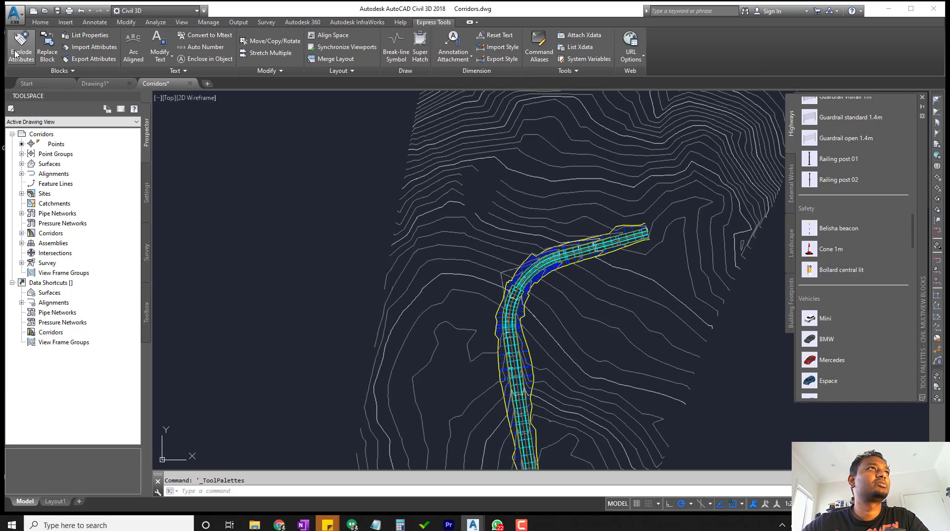
pyautogui.click(126, 22)
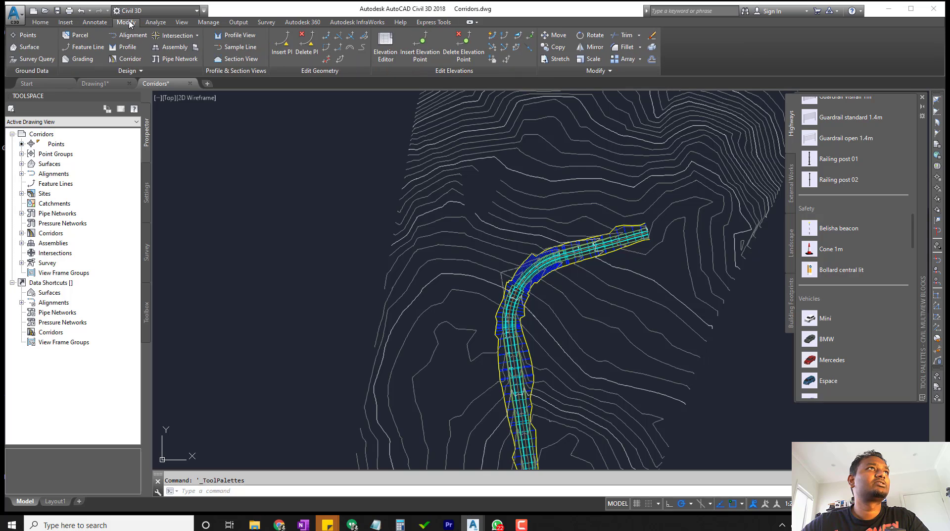
pyautogui.click(157, 23)
pyautogui.click(182, 22)
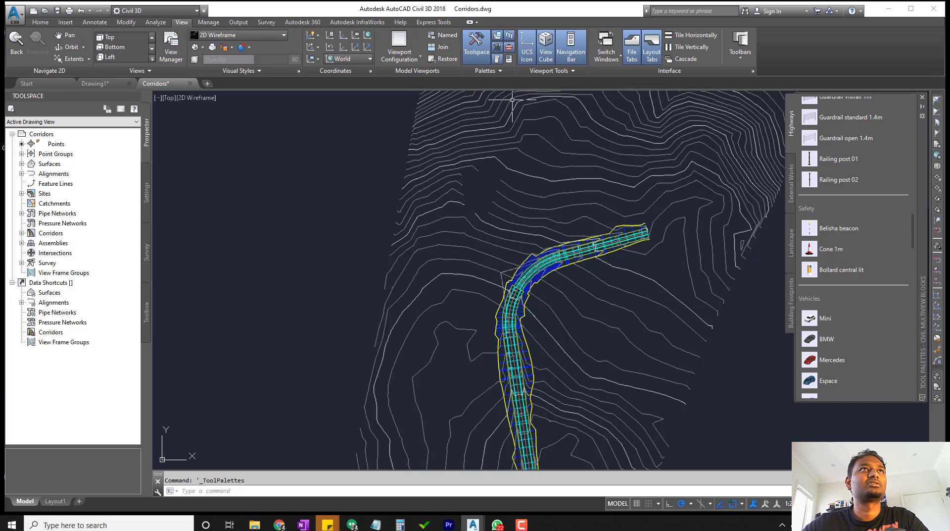
pyautogui.click(497, 60)
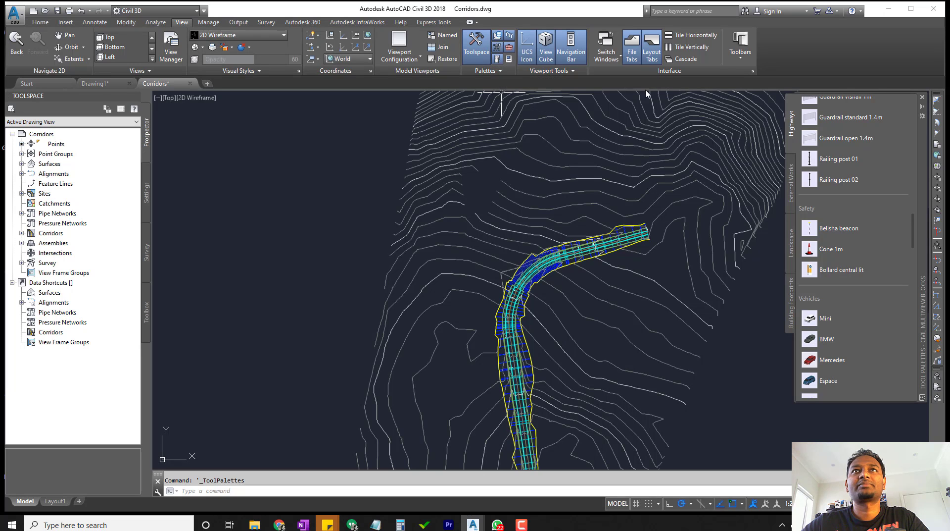
# Open the tool palettes and display the Civil Multiview Blocks palette set.
pyautogui.click(40, 22)
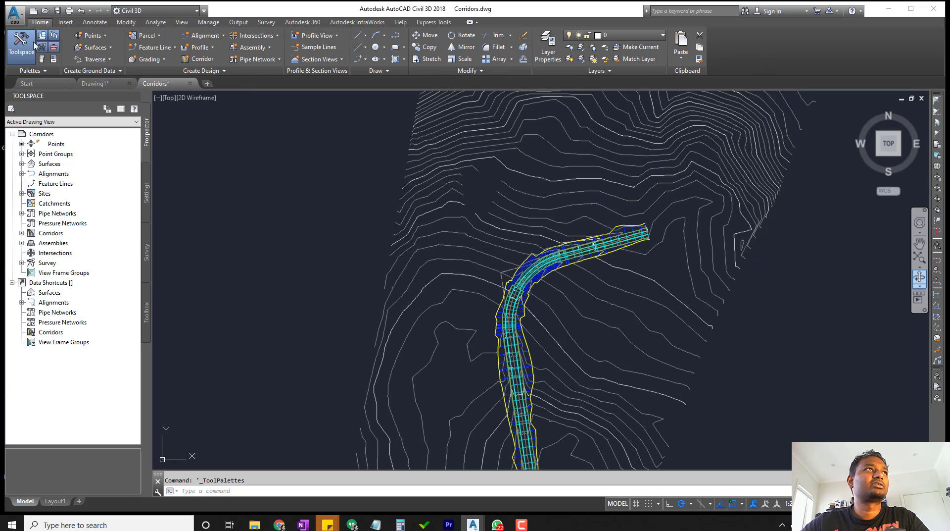
pyautogui.click(41, 59)
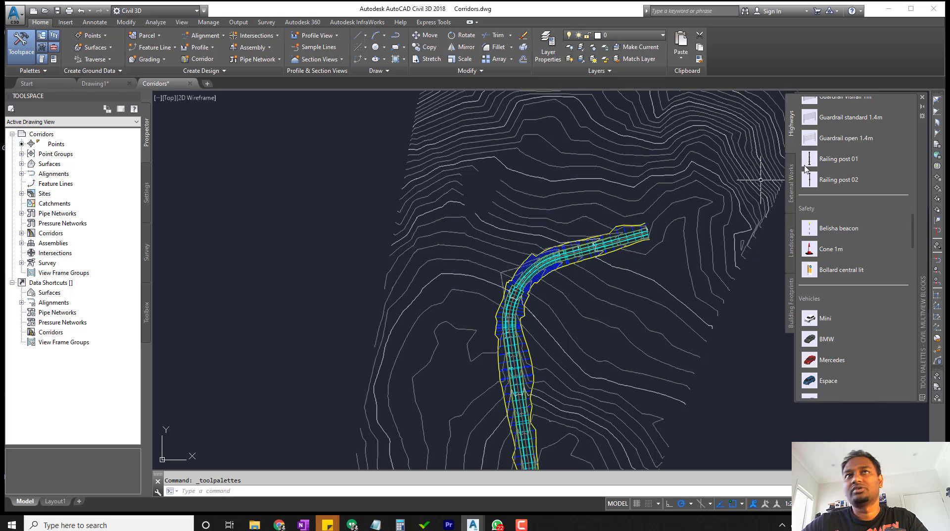
pyautogui.rightClick(920, 260)
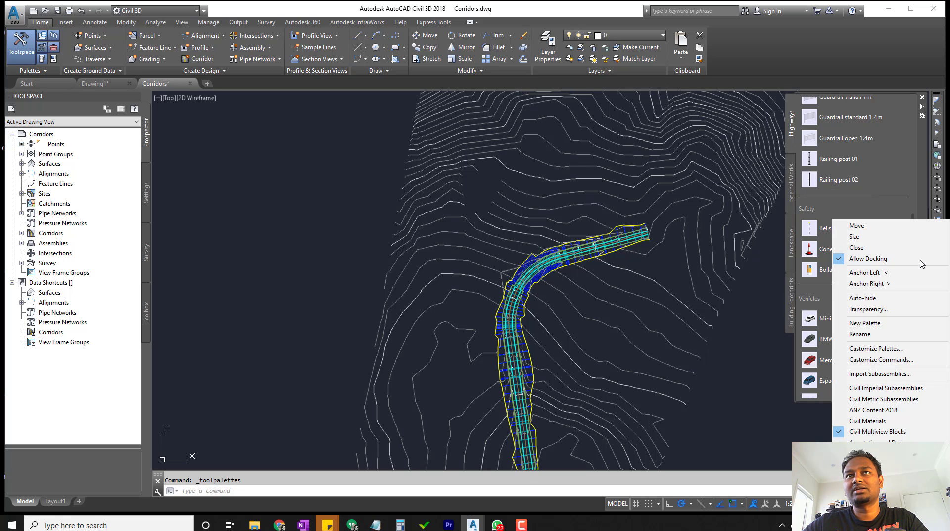
pyautogui.click(890, 409)
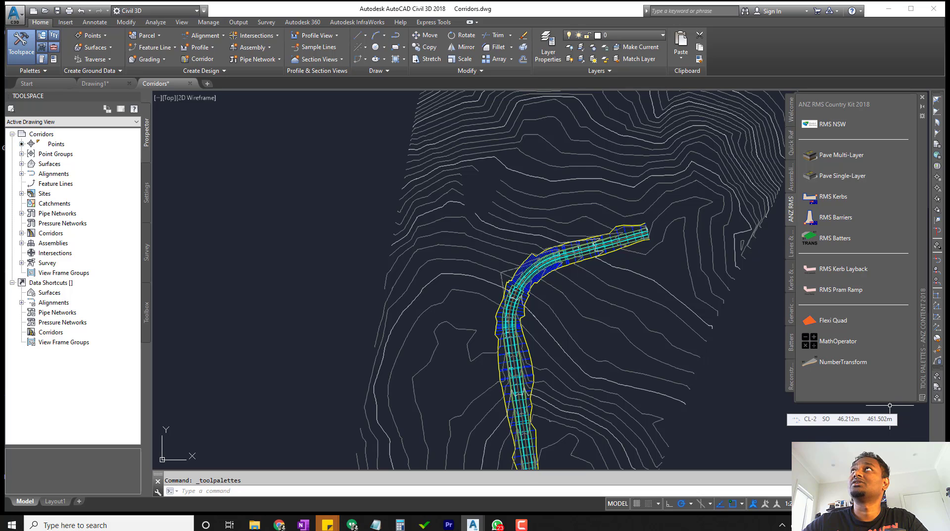
pyautogui.rightClick(922, 259)
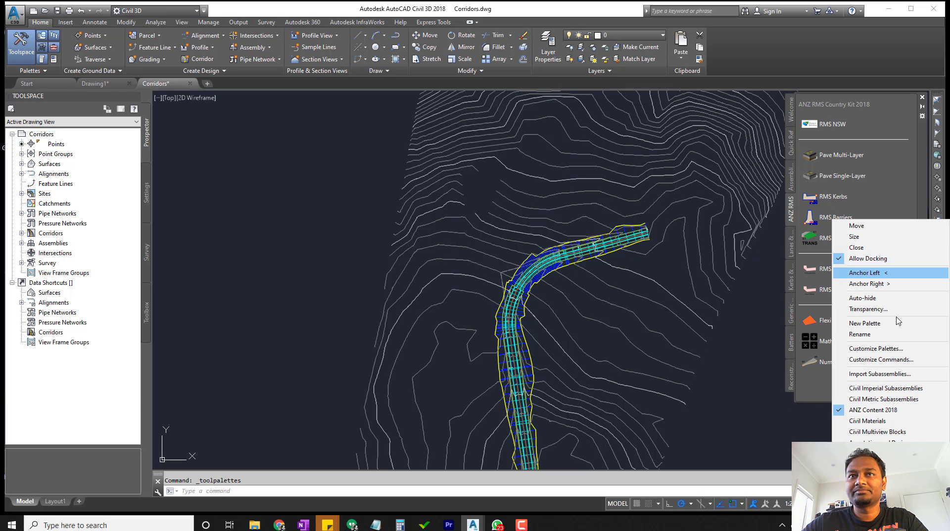
pyautogui.click(905, 433)
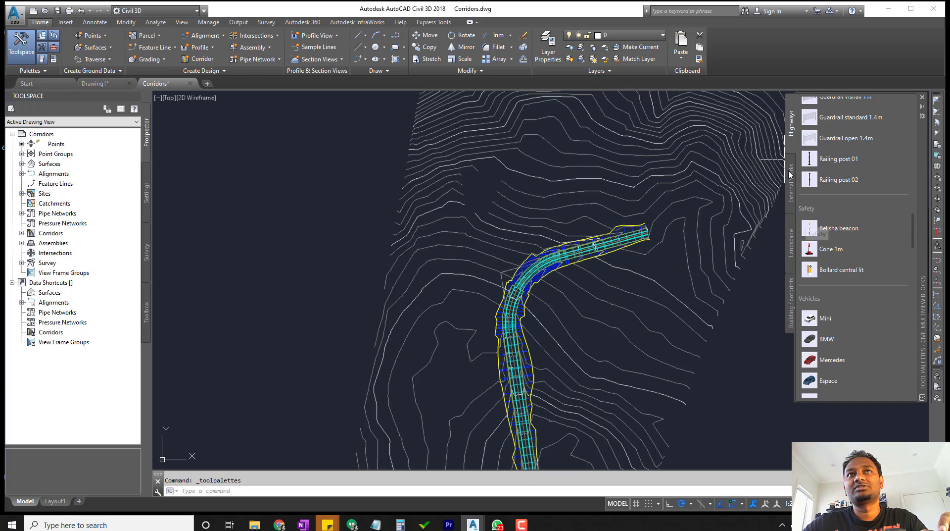
# Look through the Building Footprints, Landscape, External Works and Highways palettes to see which multiview blocks are available.
pyautogui.click(789, 212)
pyautogui.click(791, 244)
pyautogui.click(792, 291)
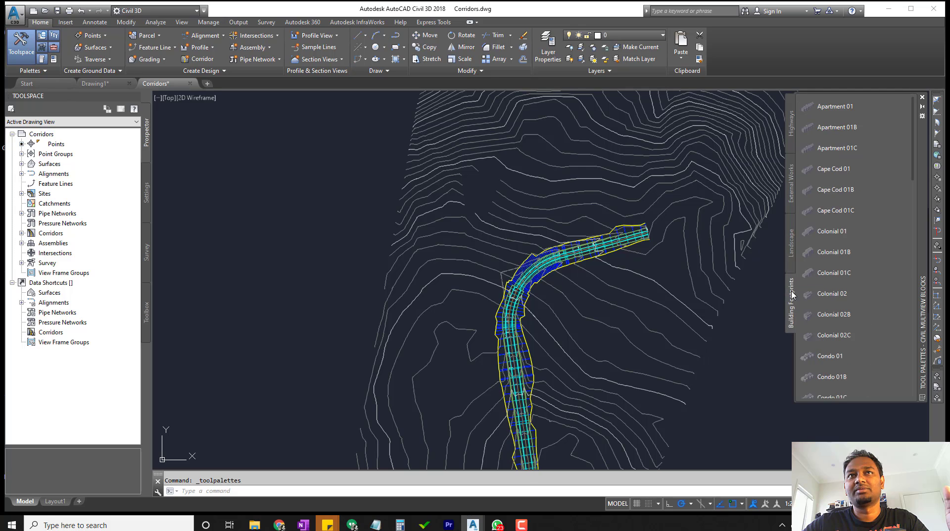
pyautogui.click(790, 259)
pyautogui.click(790, 304)
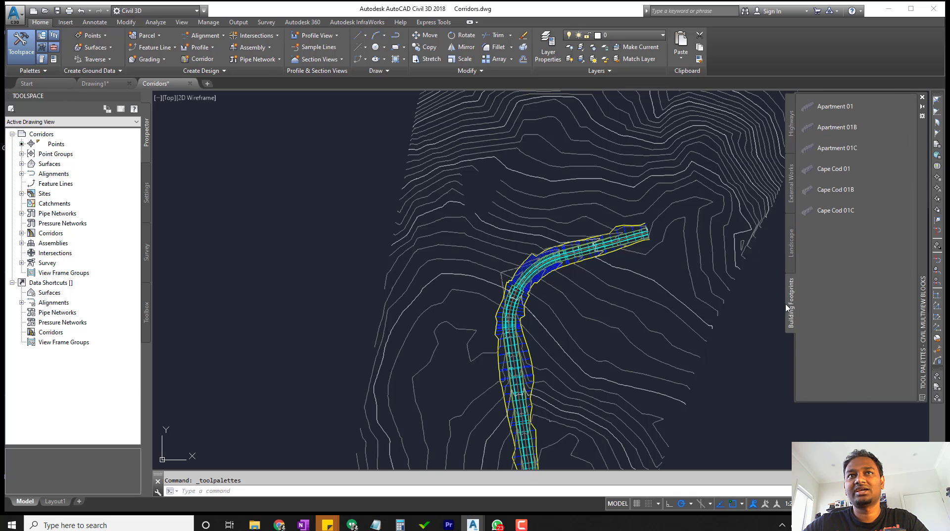
pyautogui.scroll(-5, 844, 317)
pyautogui.click(791, 198)
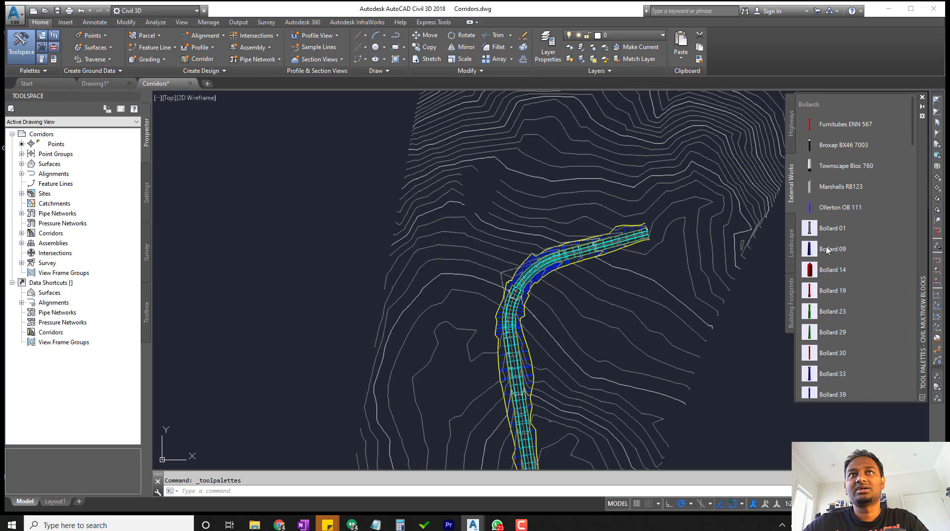
pyautogui.scroll(-10, 886, 291)
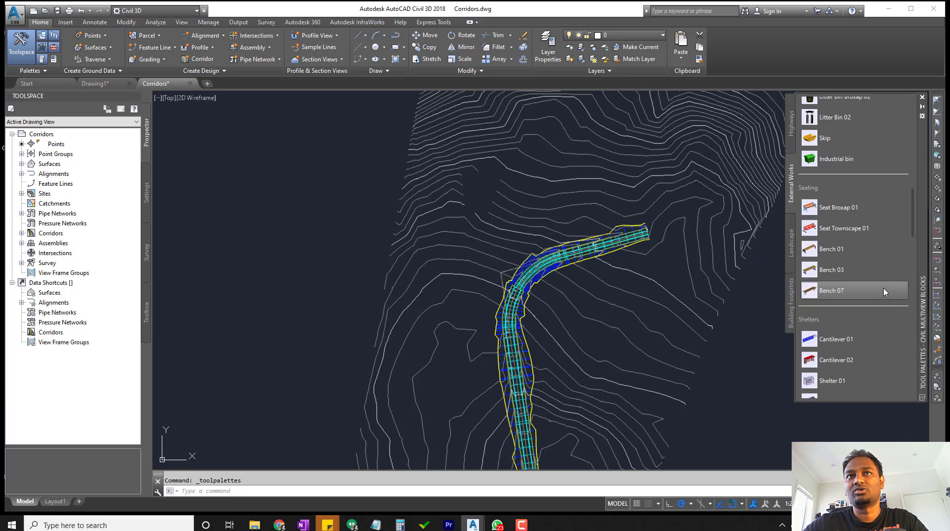
pyautogui.click(792, 140)
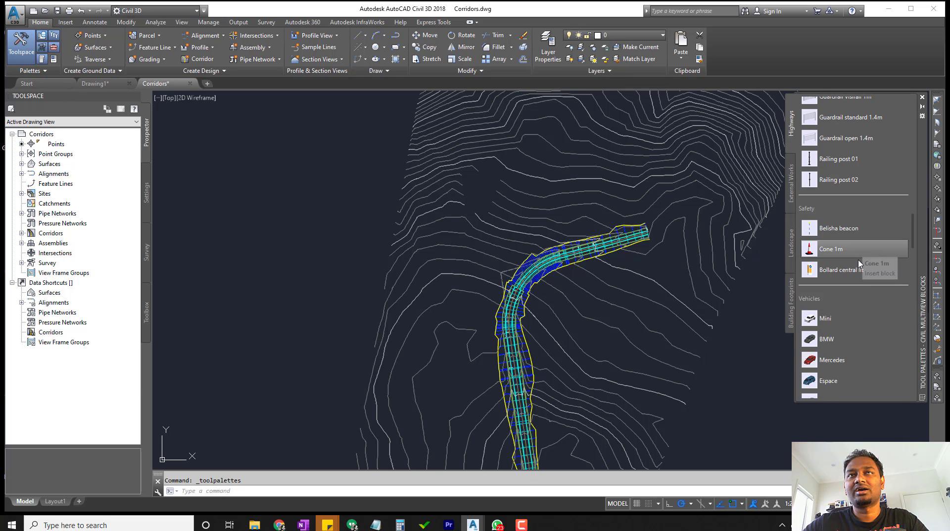
pyautogui.scroll(-5, 863, 308)
pyautogui.scroll(-15, 855, 258)
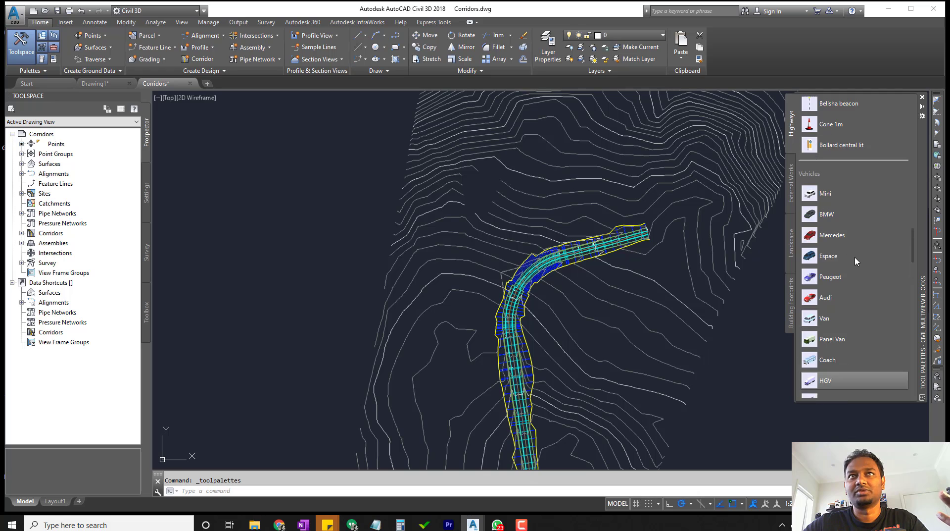
pyautogui.scroll(12, 855, 258)
pyautogui.scroll(-15, 854, 259)
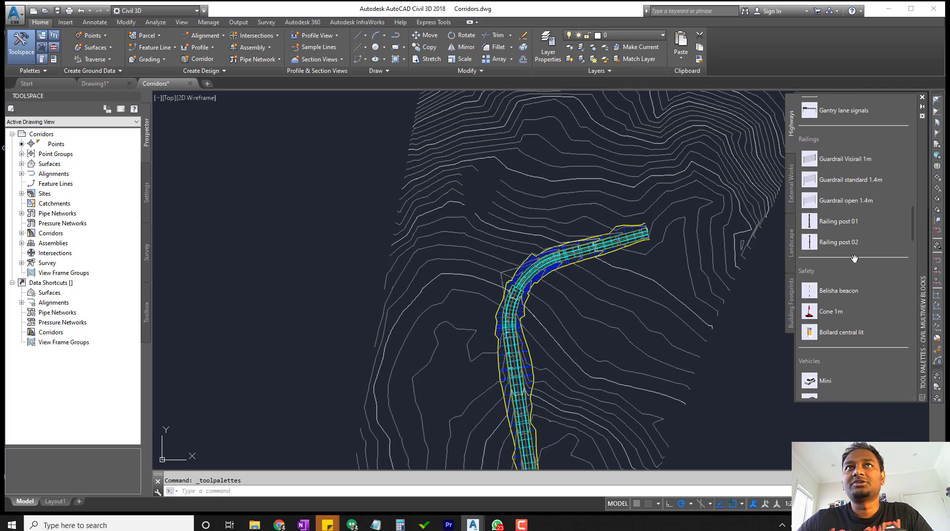
pyautogui.scroll(3, 855, 258)
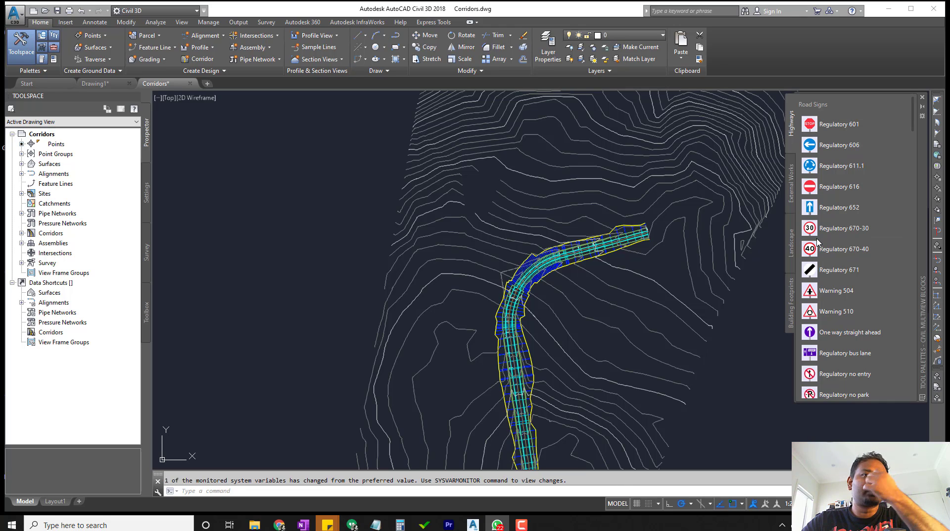
# Insert the Regulatory 601 road sign beside the carriageway near the corridor's upper end, rotated in line with the cross-section lines.
pyautogui.click(810, 124)
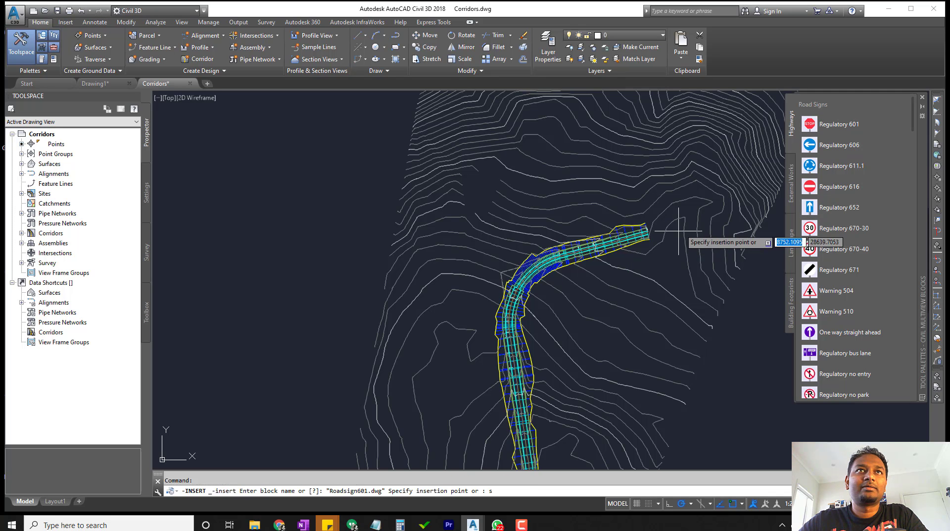
pyautogui.scroll(5, 645, 240)
pyautogui.scroll(5, 650, 252)
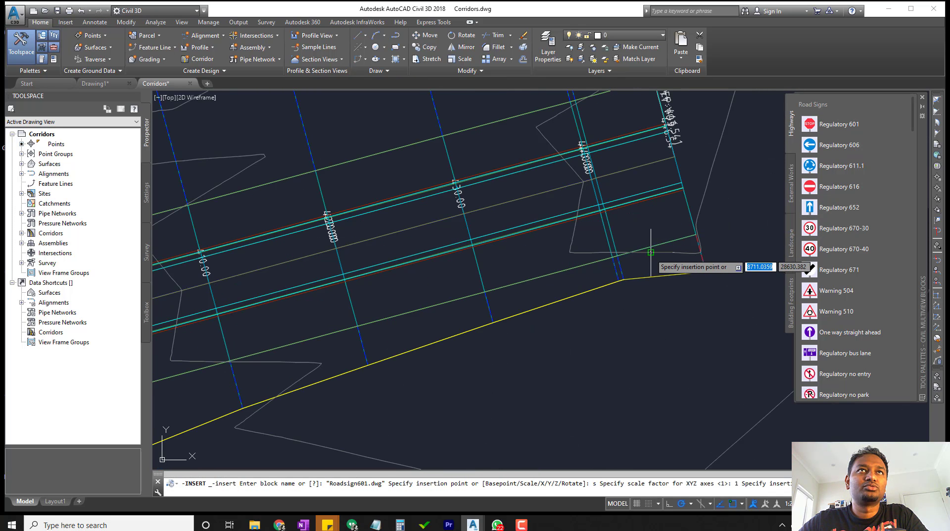
pyautogui.scroll(-5, 651, 252)
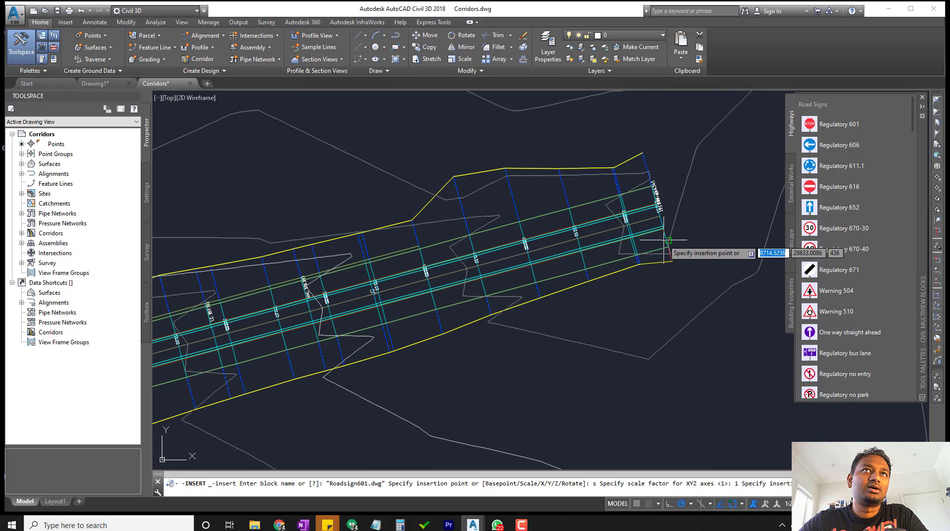
pyautogui.scroll(6, 670, 238)
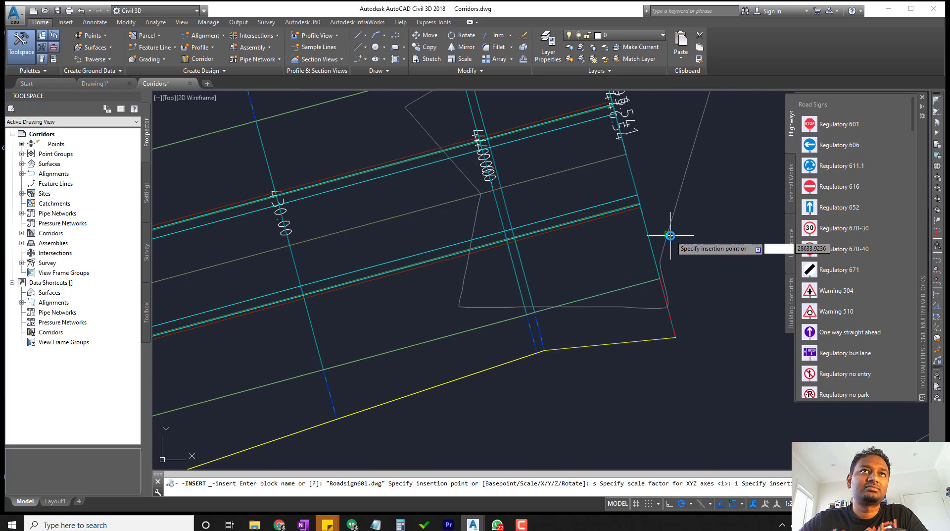
pyautogui.click(587, 254)
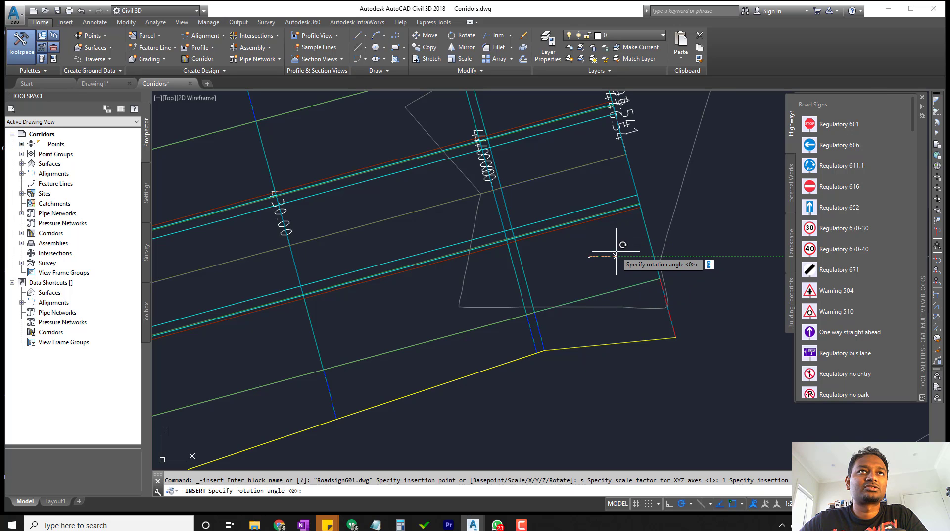
pyautogui.press('Return')
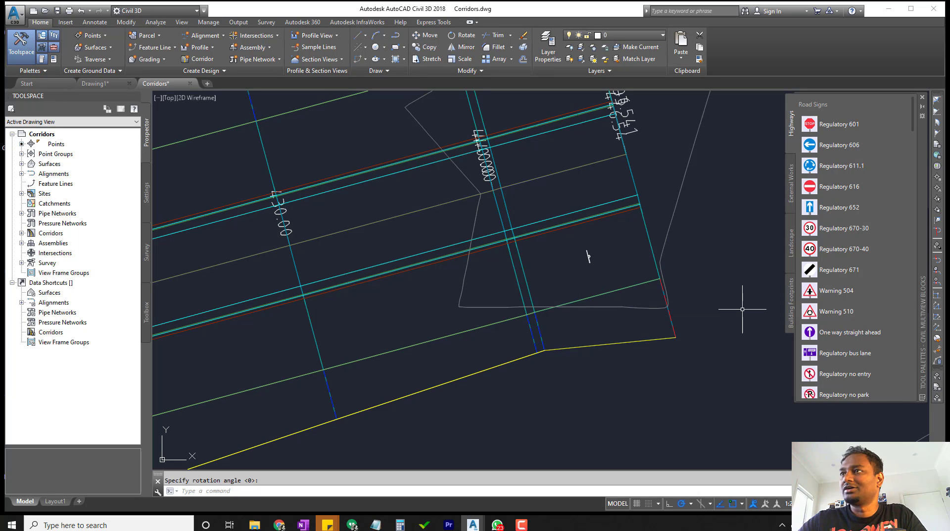
# Examine the inserted road sign on its own in 3D in the Object Viewer, and close the viewer.
pyautogui.click(591, 219)
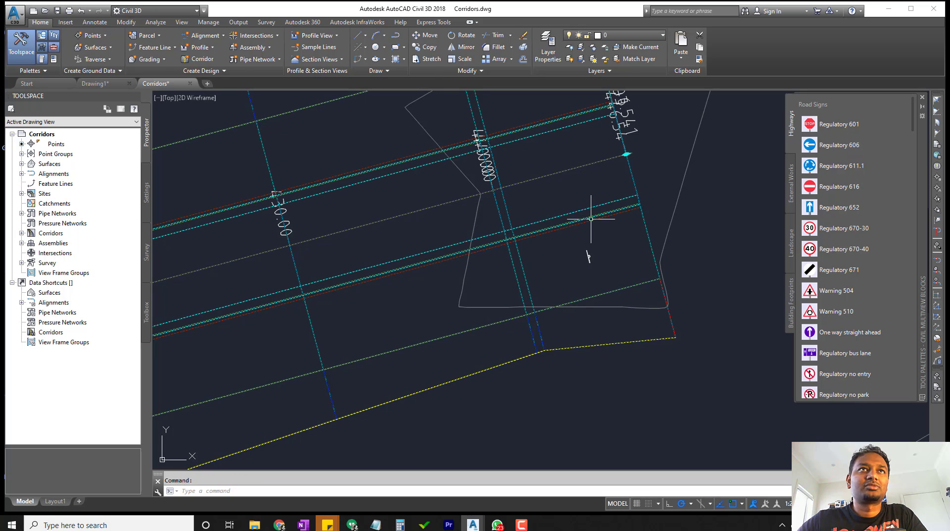
pyautogui.click(603, 251)
pyautogui.click(571, 254)
pyautogui.rightClick(589, 257)
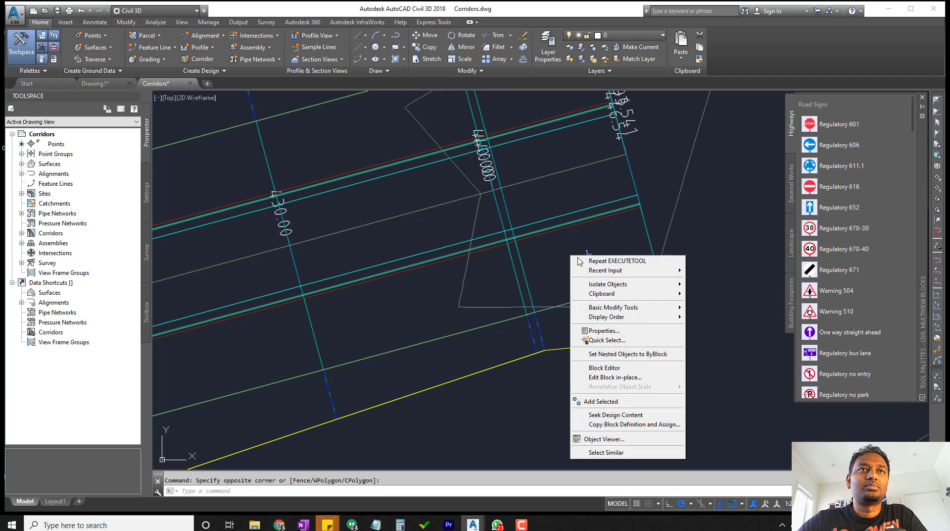
pyautogui.click(610, 439)
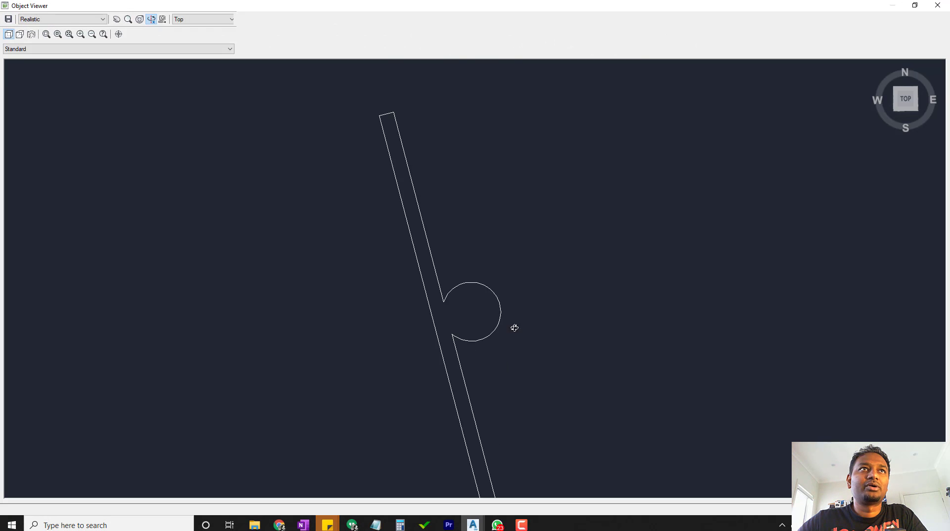
pyautogui.moveTo(513, 326); pyautogui.dragTo(554, 349)
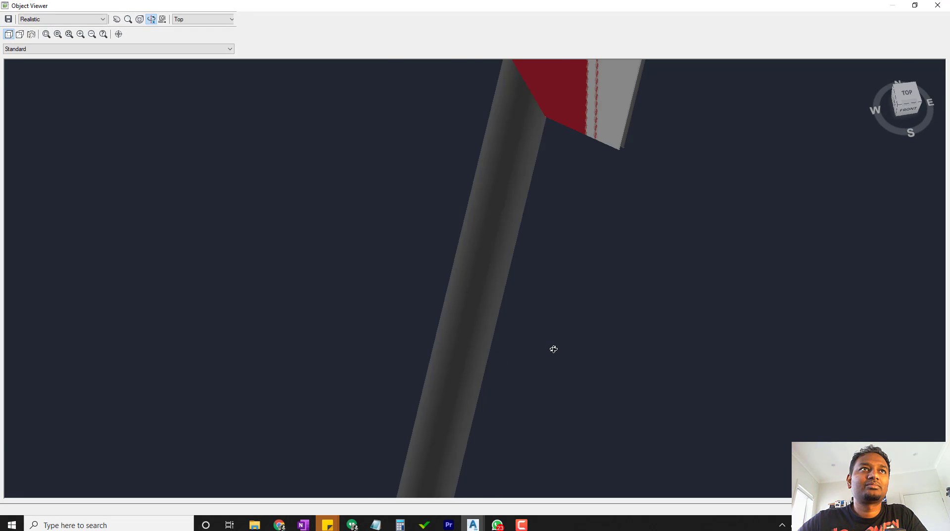
pyautogui.scroll(-10, 554, 349)
pyautogui.scroll(10, 487, 334)
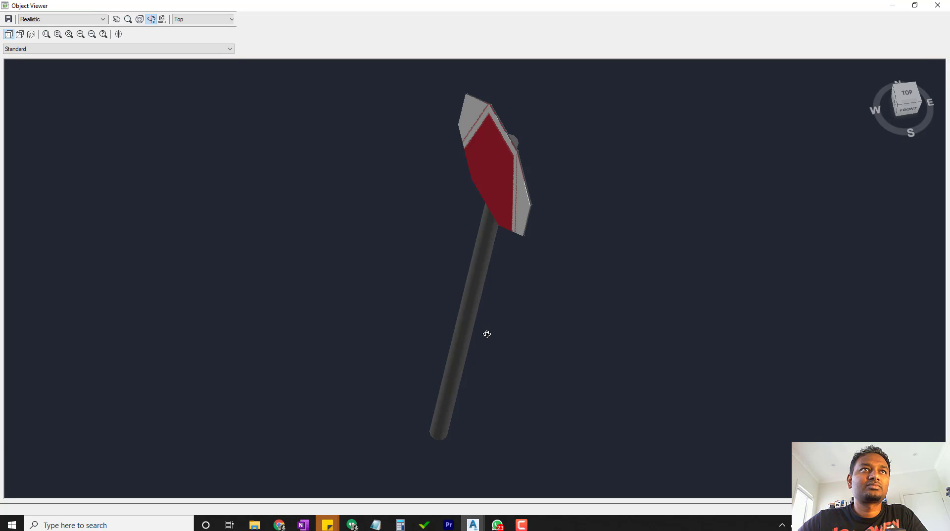
pyautogui.click(938, 5)
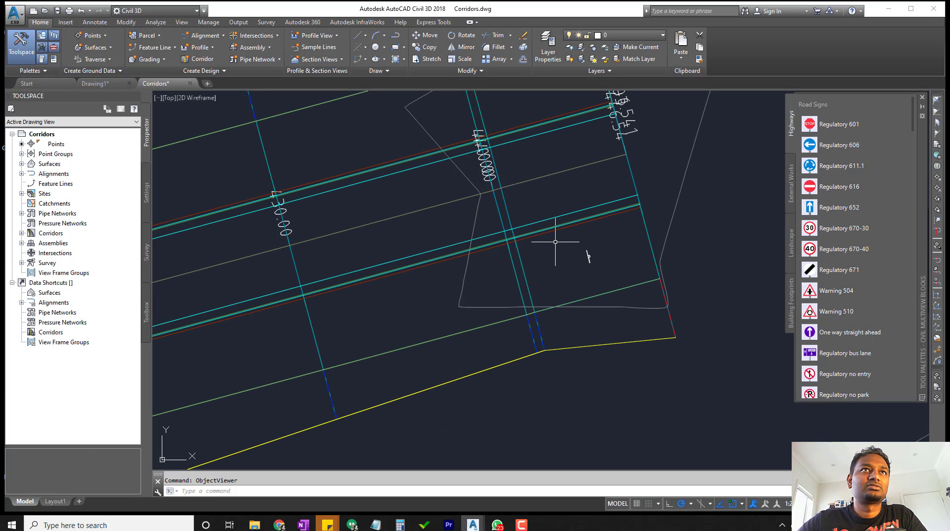
# Examine the road sign together with the corridor in 3D in the Object Viewer, and close the viewer.
pyautogui.click(588, 256)
pyautogui.click(509, 191)
pyautogui.rightClick(544, 208)
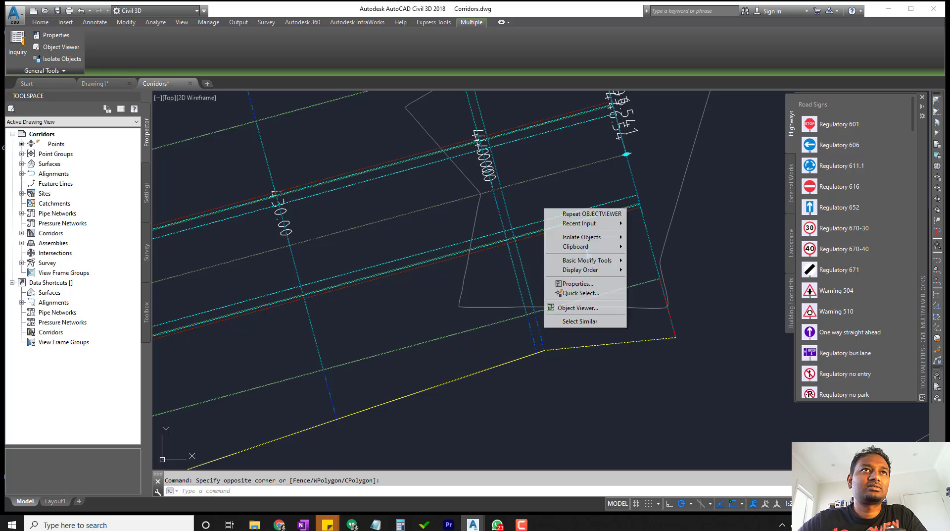
pyautogui.click(579, 308)
pyautogui.moveTo(574, 230); pyautogui.dragTo(536, 375)
pyautogui.scroll(-5, 530, 340)
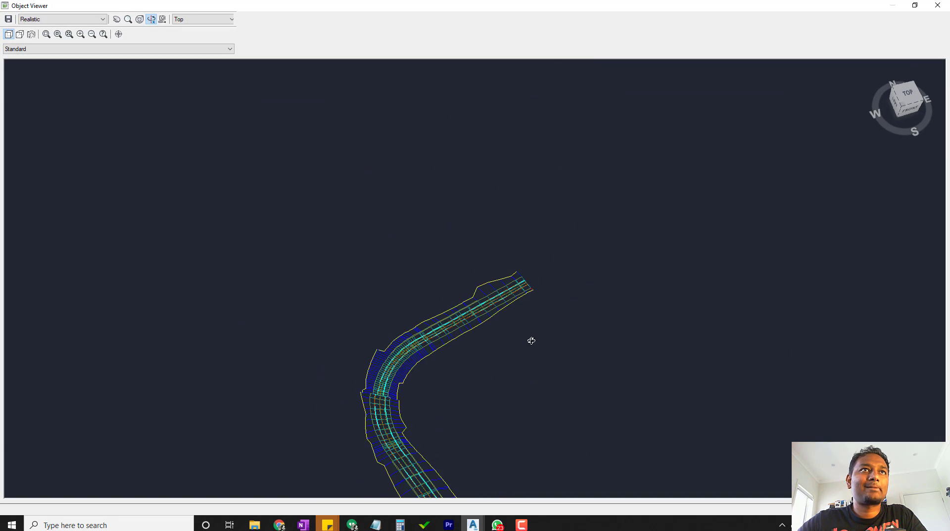
pyautogui.moveTo(507, 338); pyautogui.dragTo(467, 364)
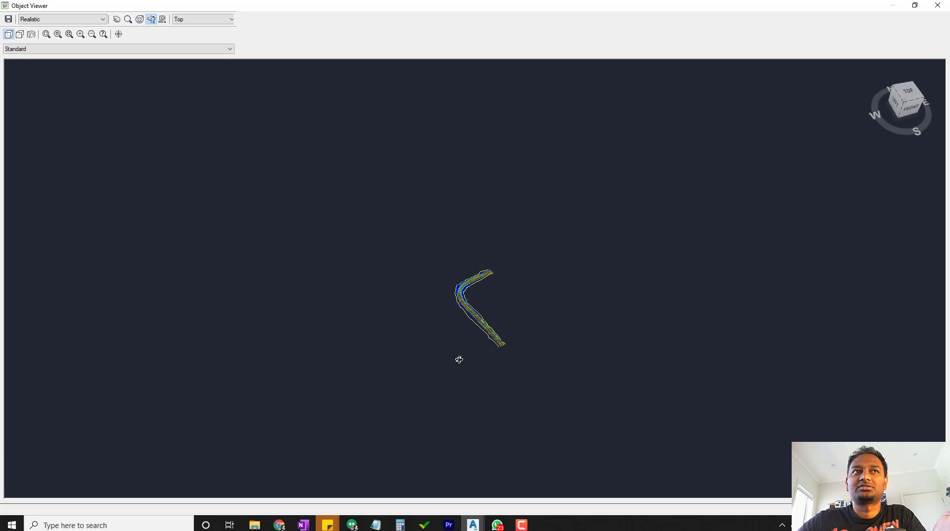
pyautogui.click(936, 7)
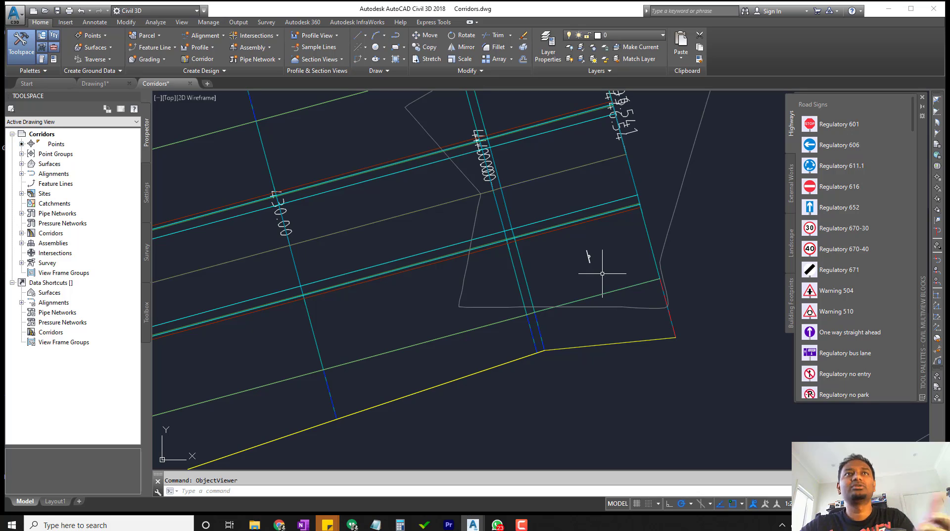
# Move the Roadsign601 block onto the Final surface with Move Blocks to Surface.
pyautogui.click(588, 257)
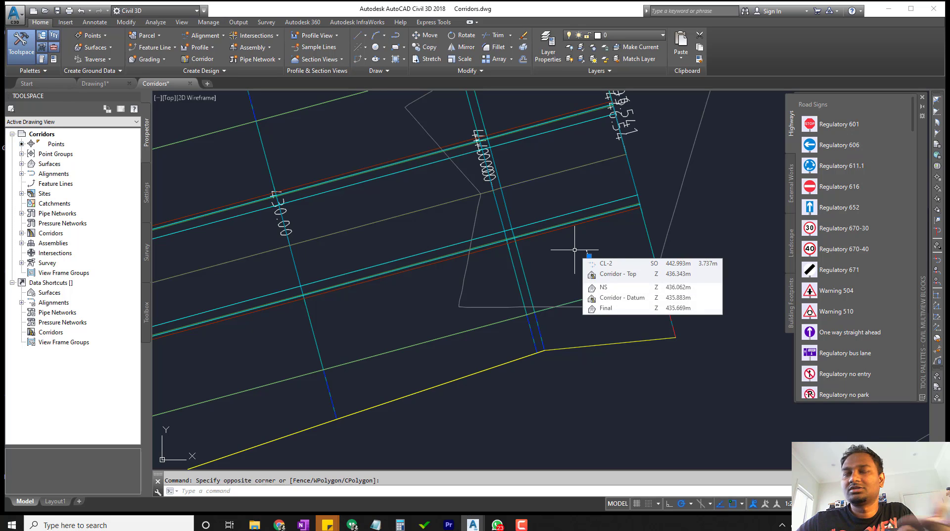
pyautogui.press('Escape')
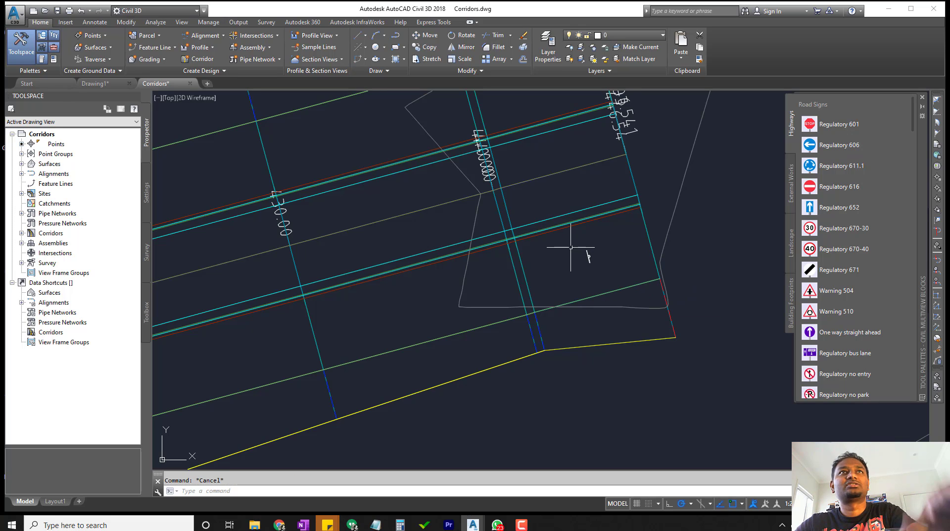
pyautogui.click(720, 170)
pyautogui.click(679, 147)
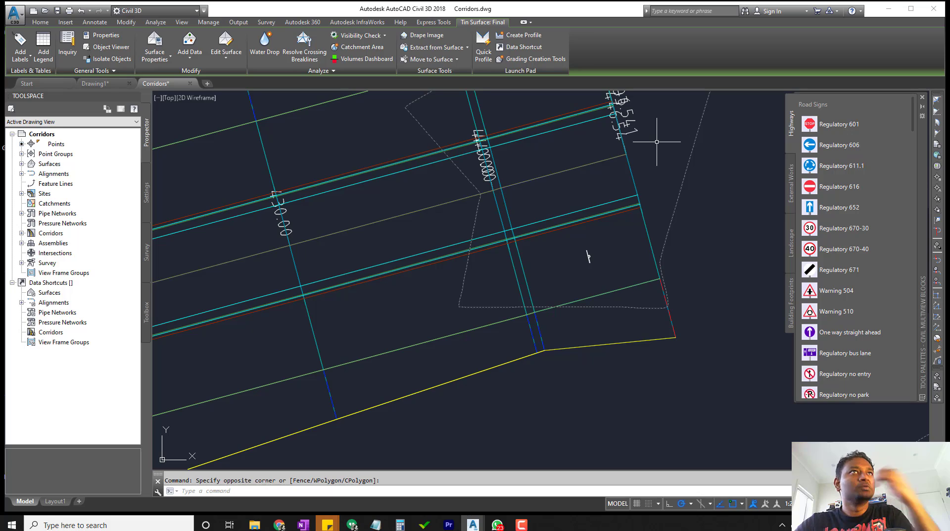
pyautogui.click(446, 59)
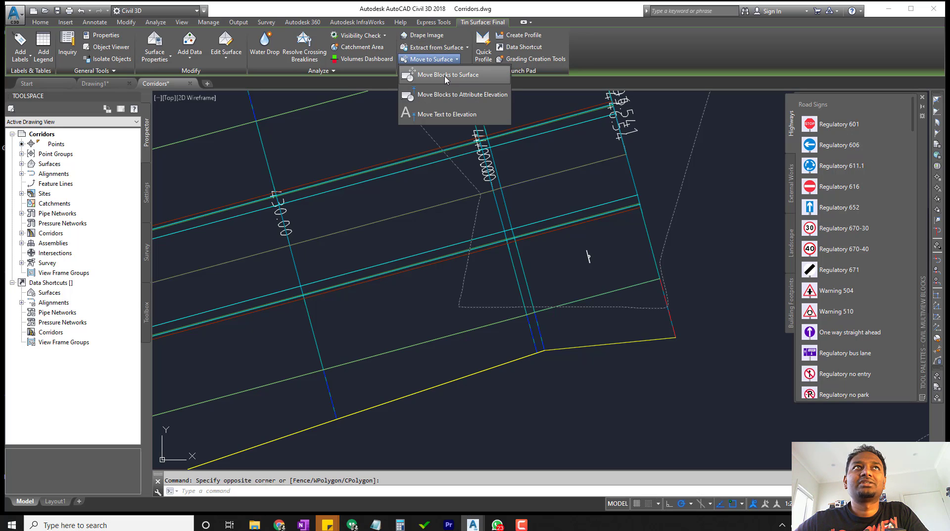
pyautogui.click(447, 75)
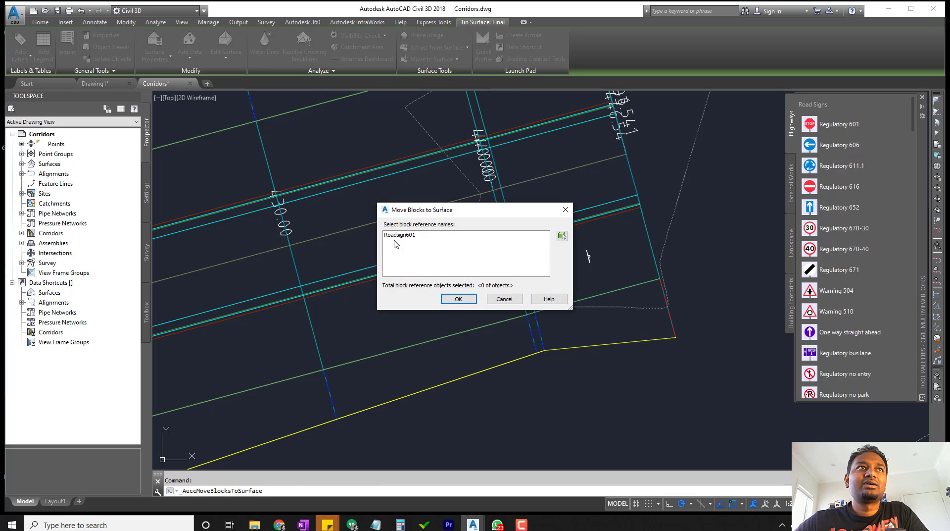
pyautogui.click(396, 235)
pyautogui.click(459, 299)
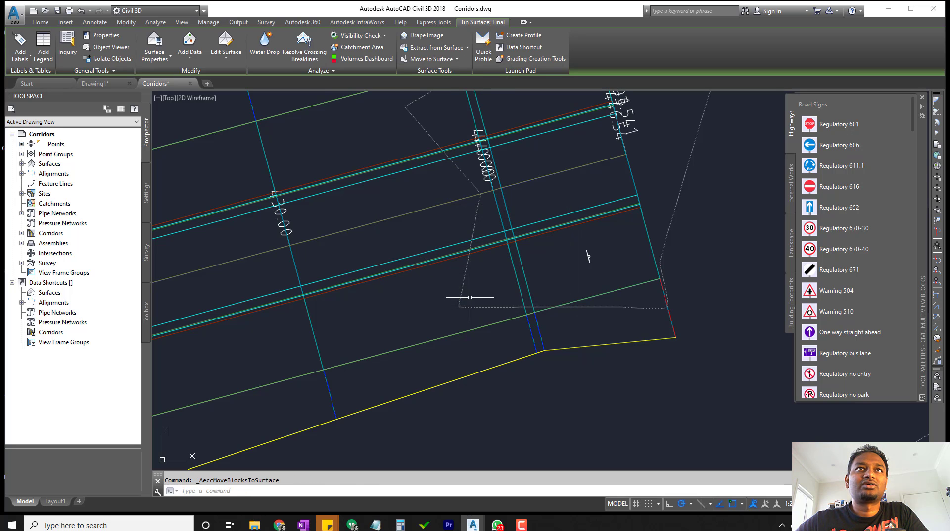
# Check the road sign's height against the corridor's upper end in 3D in the Object Viewer, and close the viewer.
pyautogui.click(607, 263)
pyautogui.click(551, 218)
pyautogui.rightClick(553, 229)
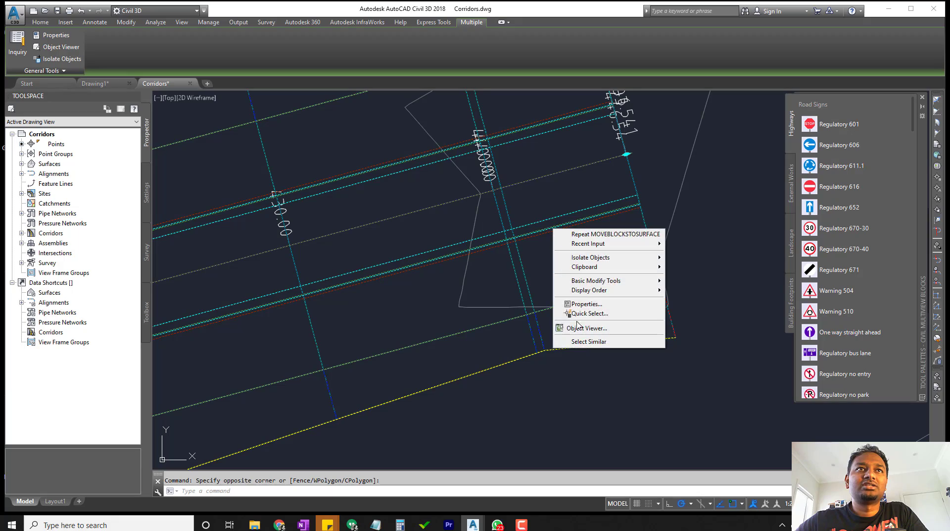
pyautogui.click(585, 328)
pyautogui.moveTo(532, 219); pyautogui.dragTo(589, 195)
pyautogui.moveTo(589, 195); pyautogui.dragTo(521, 318, button='middle')
pyautogui.scroll(5, 518, 287)
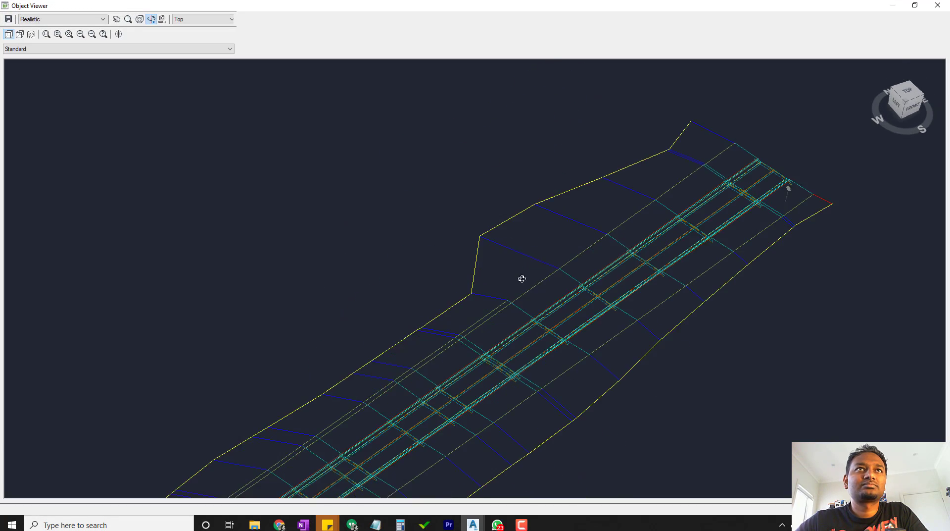
pyautogui.moveTo(636, 296); pyautogui.dragTo(423, 395, button='middle')
pyautogui.moveTo(423, 394); pyautogui.dragTo(597, 299)
pyautogui.moveTo(640, 272); pyautogui.dragTo(448, 401, button='middle')
pyautogui.scroll(5, 621, 326)
pyautogui.moveTo(617, 346); pyautogui.dragTo(281, 319, button='middle')
pyautogui.moveTo(700, 409); pyautogui.dragTo(608, 357, button='middle')
pyautogui.moveTo(675, 358); pyautogui.dragTo(632, 356, button='middle')
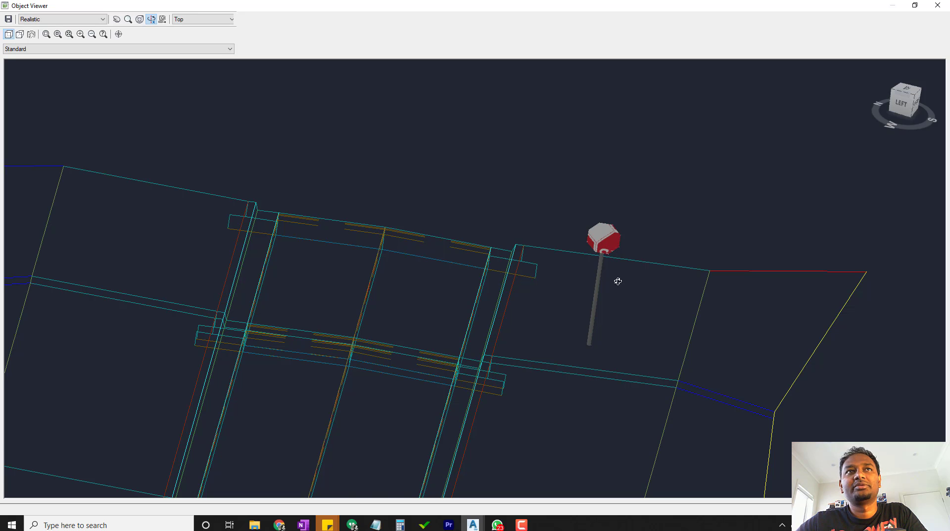
pyautogui.scroll(-4, 619, 312)
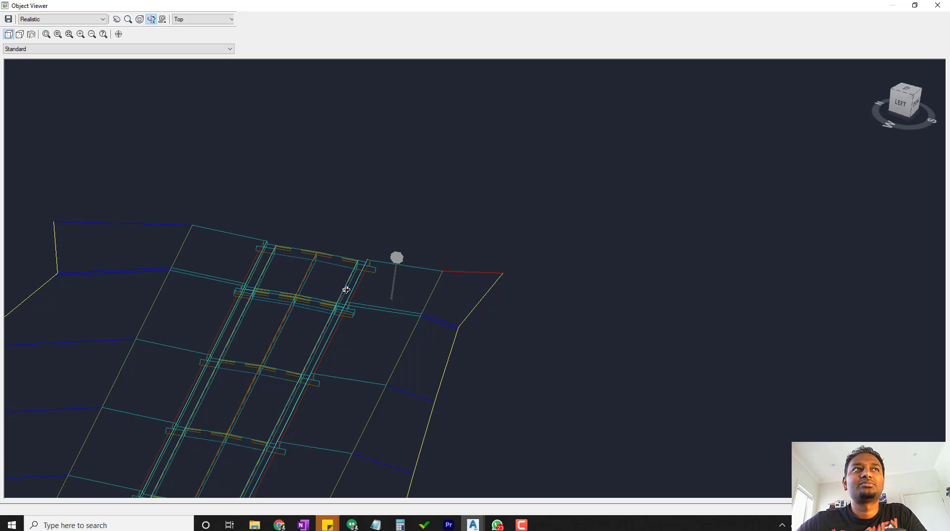
pyautogui.click(931, 9)
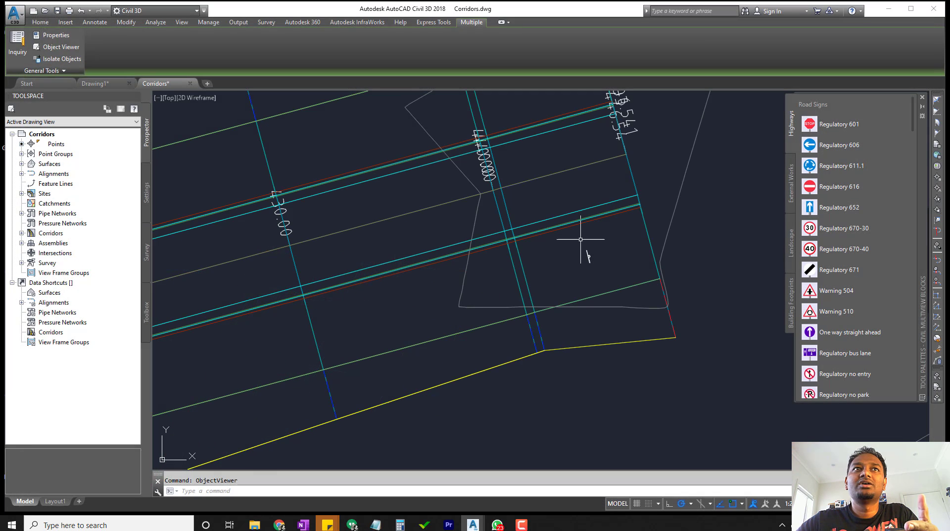
pyautogui.click(554, 255)
pyautogui.click(553, 255)
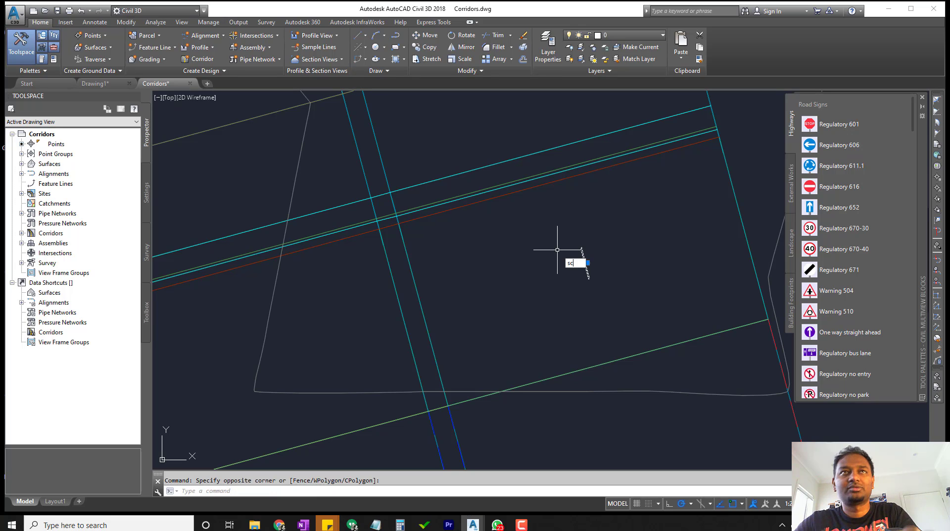
pyautogui.write('sc')
pyautogui.press('Return')
pyautogui.scroll(4, 584, 265)
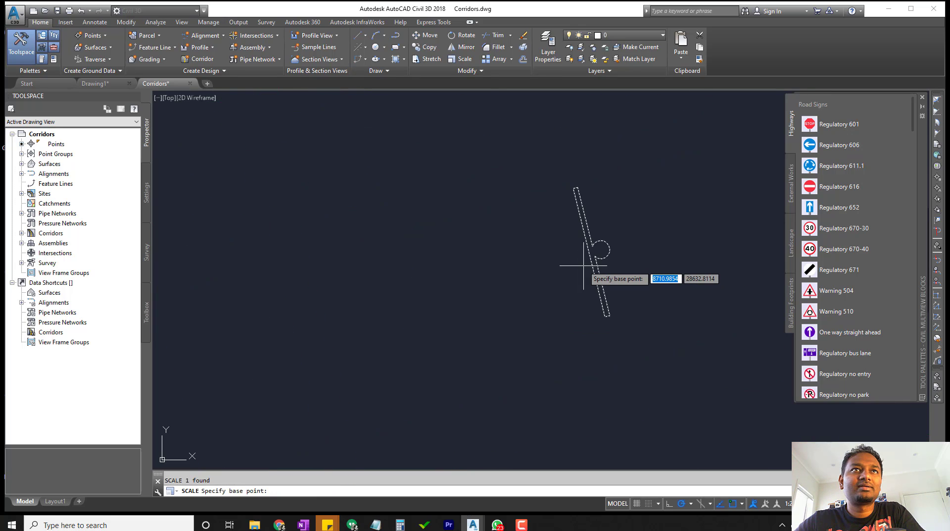
pyautogui.click(595, 257)
pyautogui.write('re')
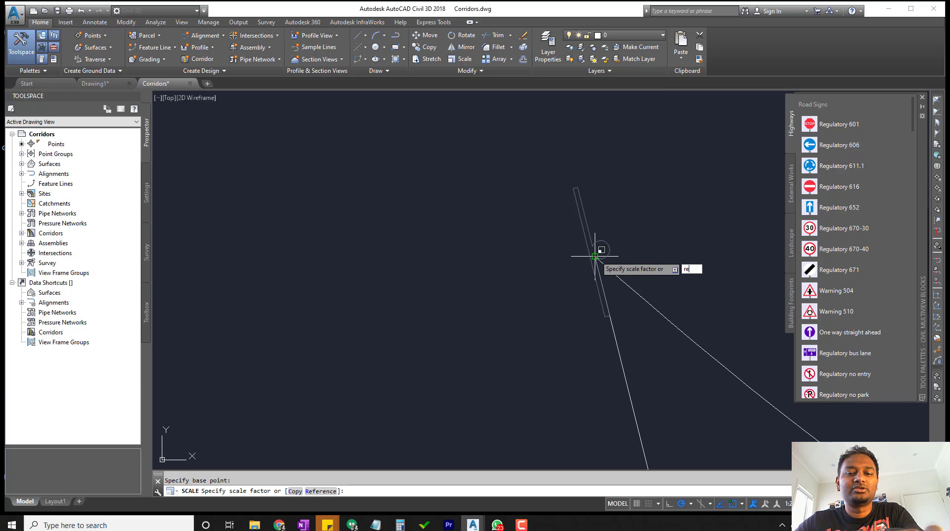
pyautogui.write('f')
pyautogui.press('Return')
pyautogui.click(595, 256)
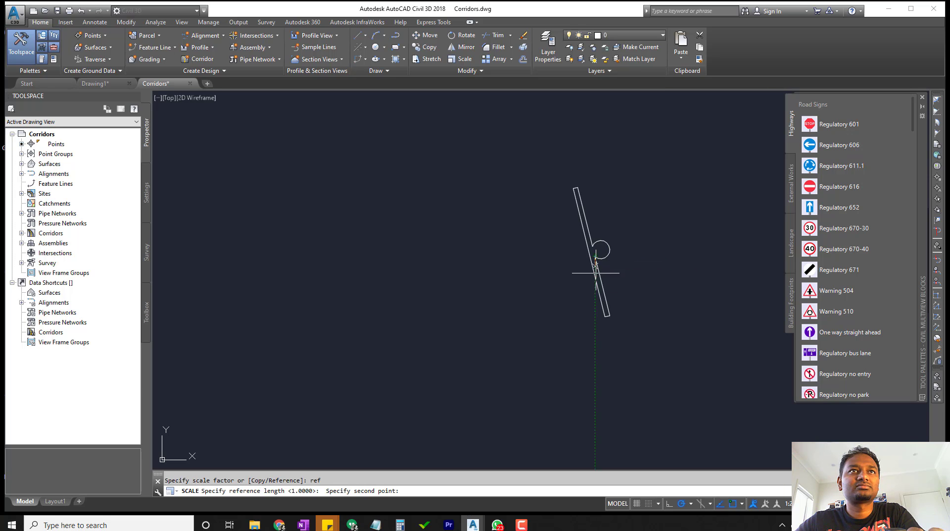
pyautogui.click(610, 314)
pyautogui.scroll(5, 639, 387)
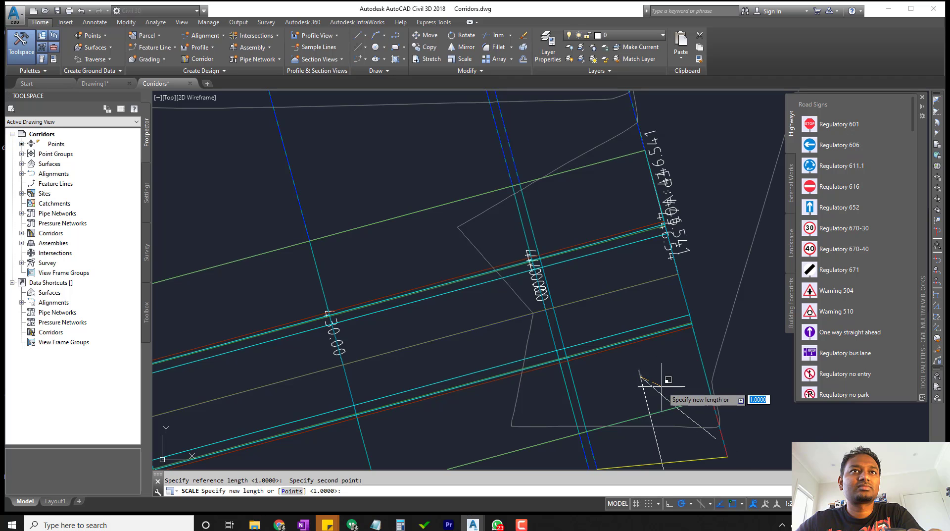
pyautogui.scroll(-3, 659, 381)
pyautogui.scroll(1, 651, 376)
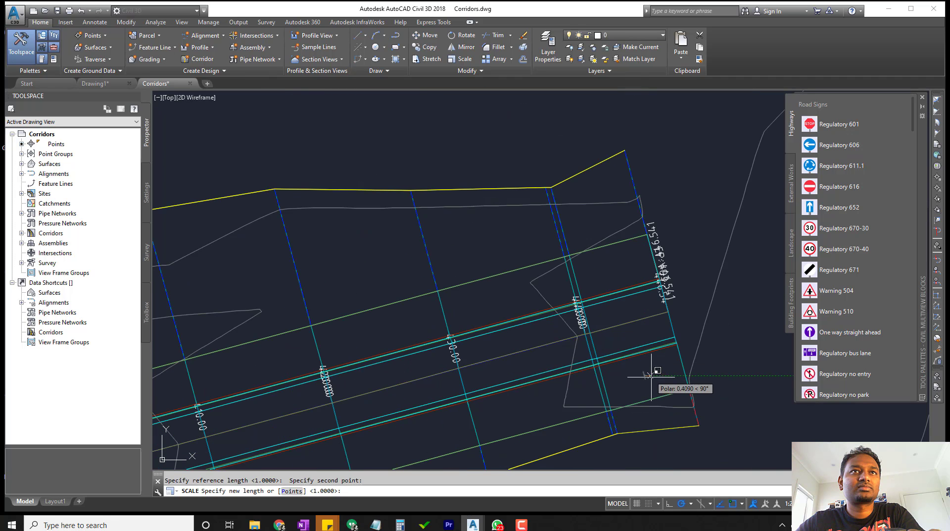
pyautogui.scroll(5, 652, 377)
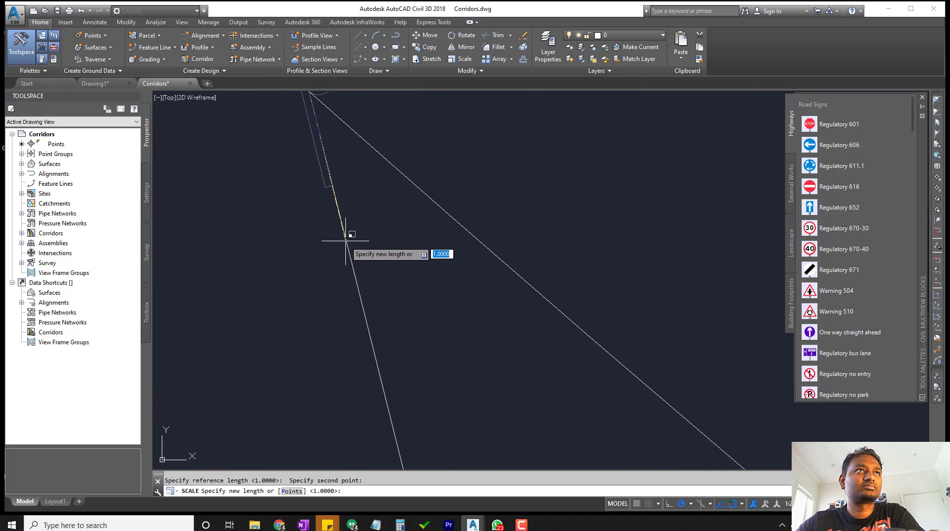
pyautogui.scroll(-5, 345, 240)
pyautogui.scroll(3, 350, 244)
pyautogui.scroll(-3, 350, 244)
pyautogui.press('Escape')
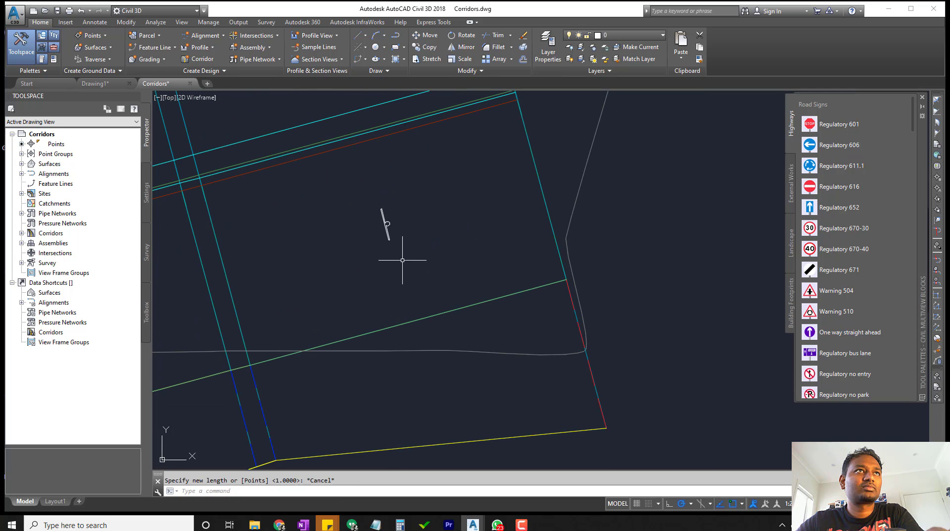
# Scale the road sign by reference from its upper end, using its full length as reference and the nearest point on the green corridor line as new length.
pyautogui.click(392, 241)
pyautogui.click(355, 207)
pyautogui.press('space')
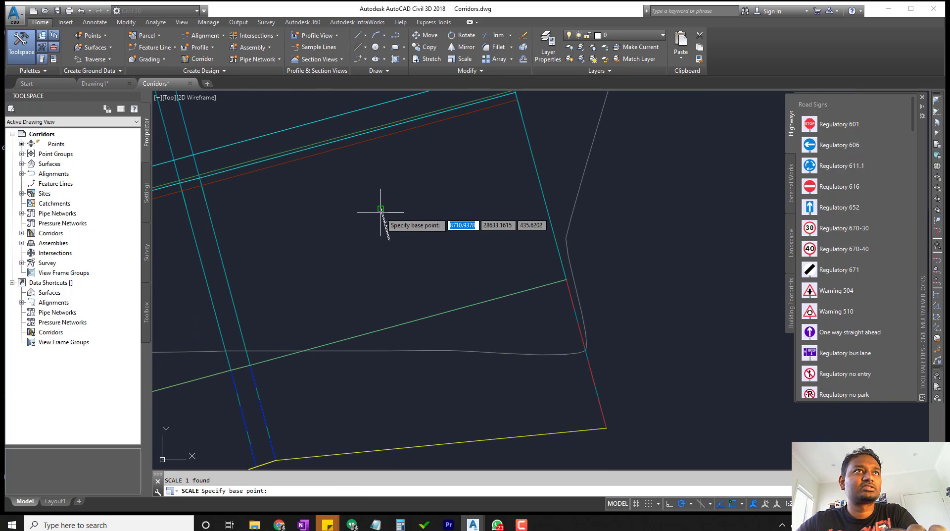
pyautogui.scroll(5, 381, 209)
pyautogui.click(379, 192)
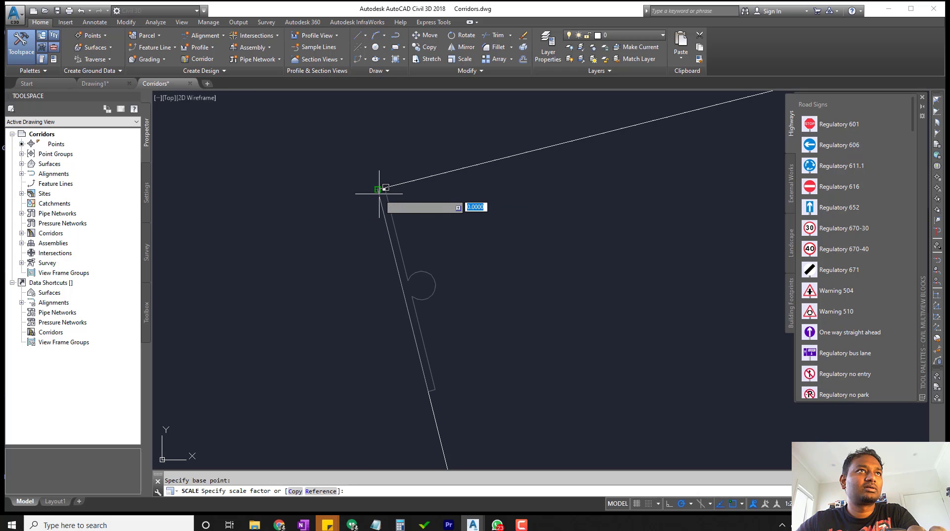
pyautogui.write('ref')
pyautogui.press('Return')
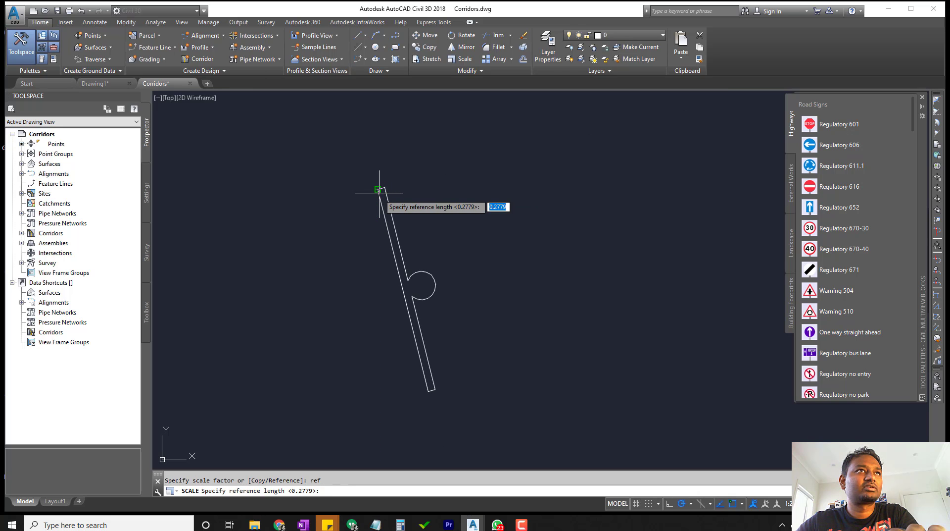
pyautogui.click(379, 189)
pyautogui.click(430, 389)
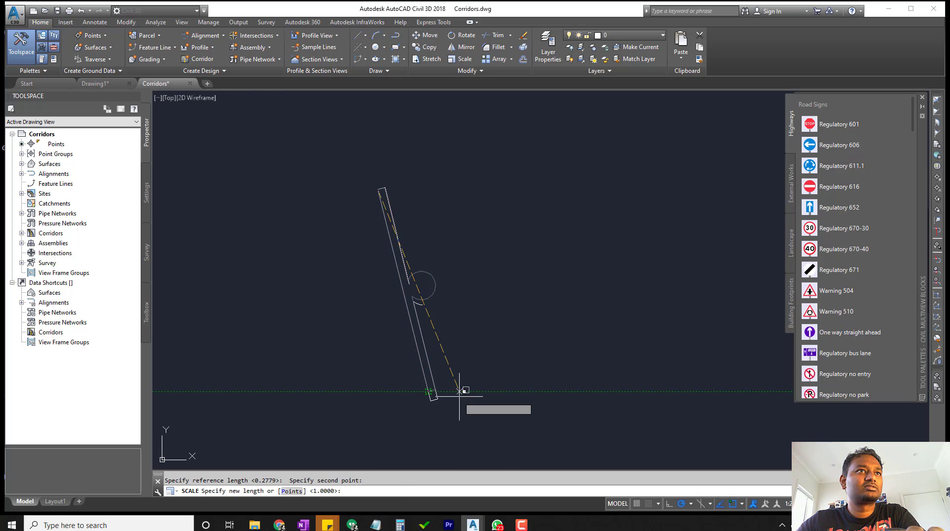
pyautogui.scroll(-5, 461, 392)
pyautogui.scroll(-2, 474, 424)
pyautogui.moveTo(474, 425); pyautogui.dragTo(399, 255, button='middle')
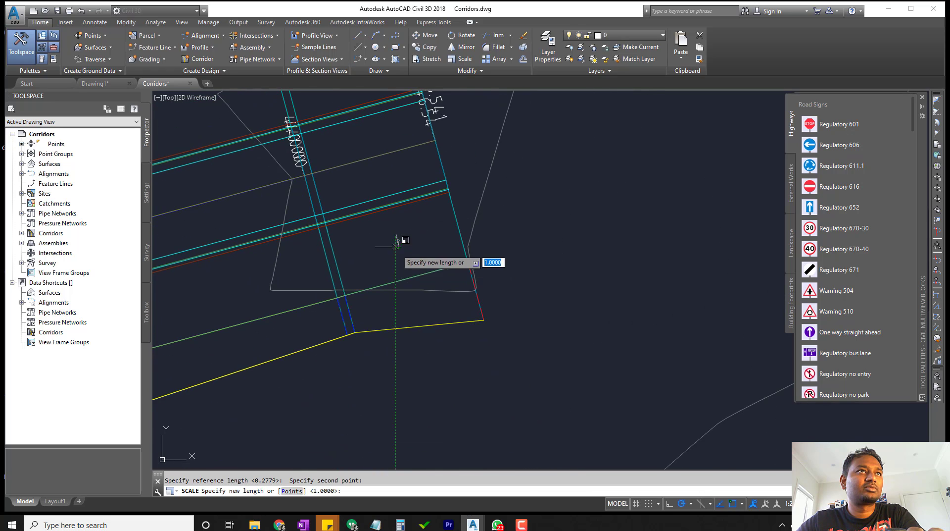
pyautogui.scroll(6, 397, 247)
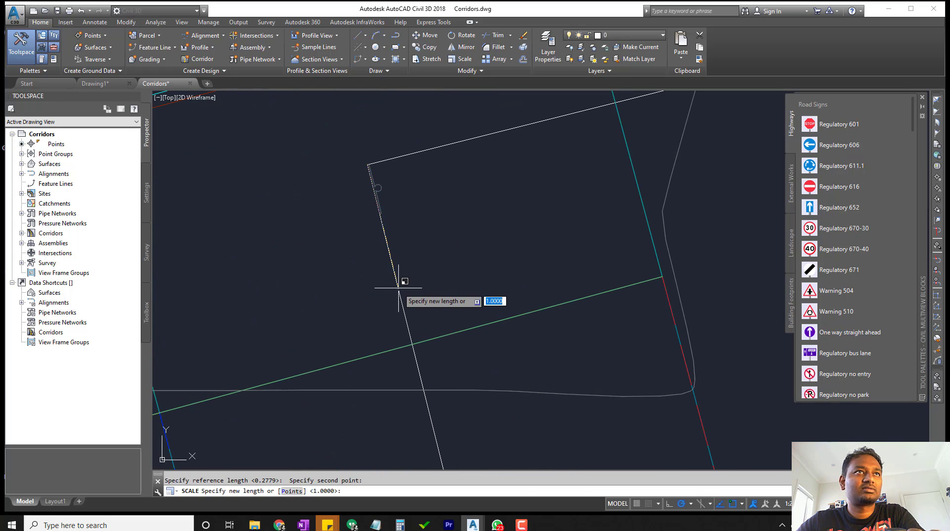
pyautogui.write('nea')
pyautogui.press('Return')
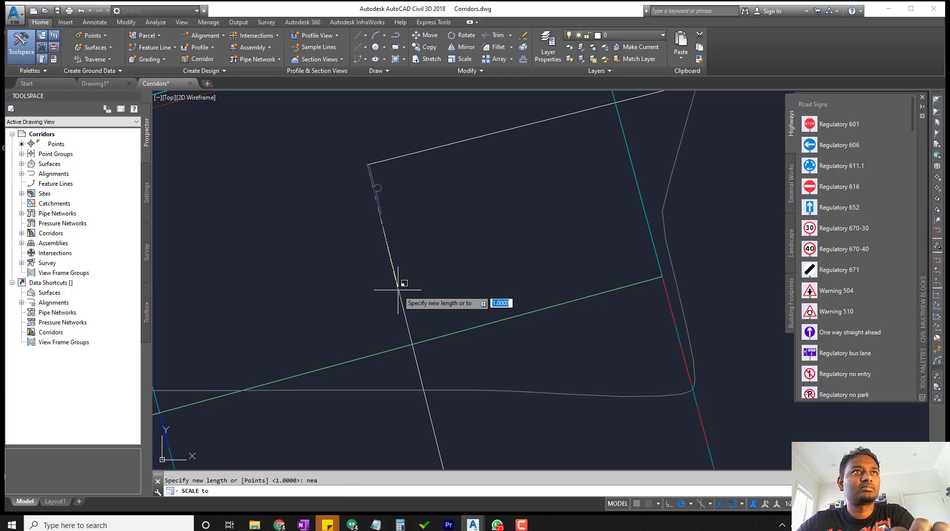
pyautogui.click(413, 343)
pyautogui.scroll(-5, 418, 292)
pyautogui.moveTo(432, 309); pyautogui.dragTo(502, 334, button='middle')
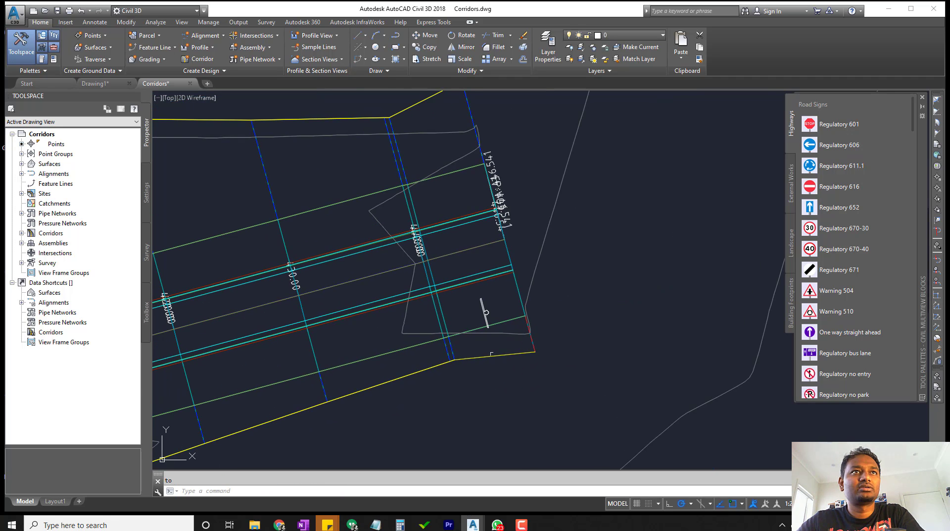
# Examine the enlarged road sign together with the corridor and terrain surface in 3D in the Object Viewer.
pyautogui.click(497, 380)
pyautogui.click(478, 379)
pyautogui.click(510, 265)
pyautogui.click(528, 245)
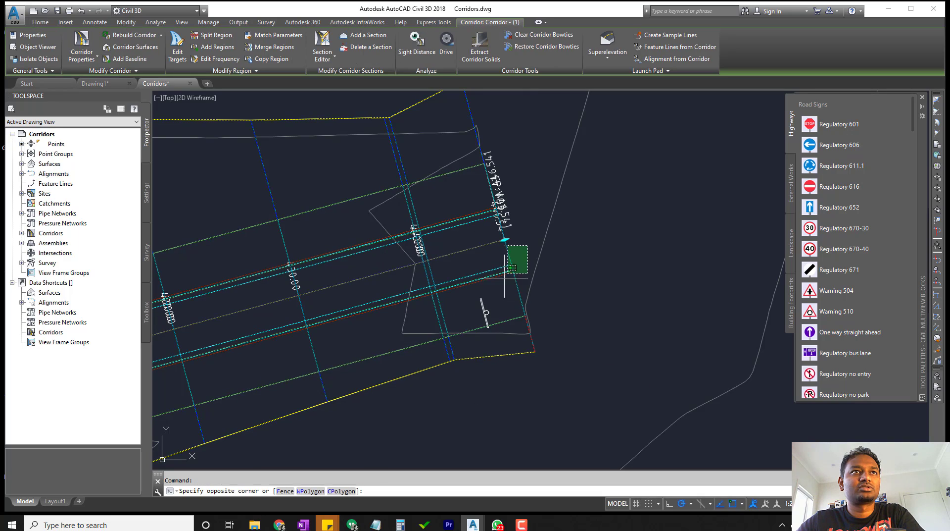
pyautogui.click(469, 312)
pyautogui.rightClick(469, 312)
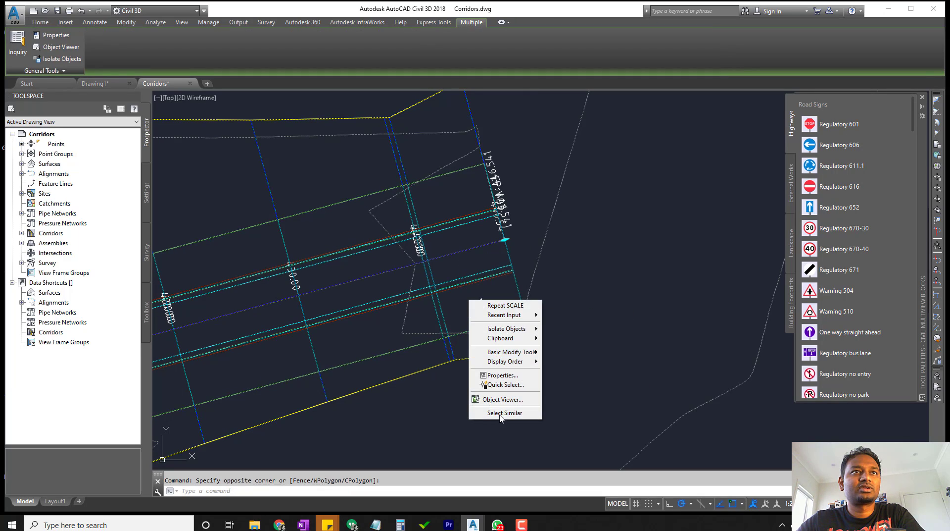
pyautogui.click(500, 399)
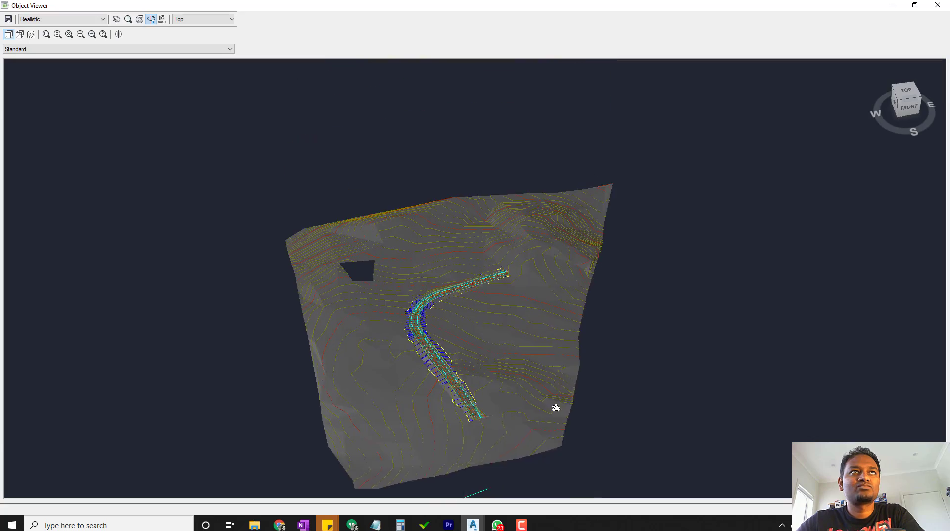
pyautogui.scroll(8, 503, 299)
pyautogui.moveTo(584, 395); pyautogui.dragTo(655, 316)
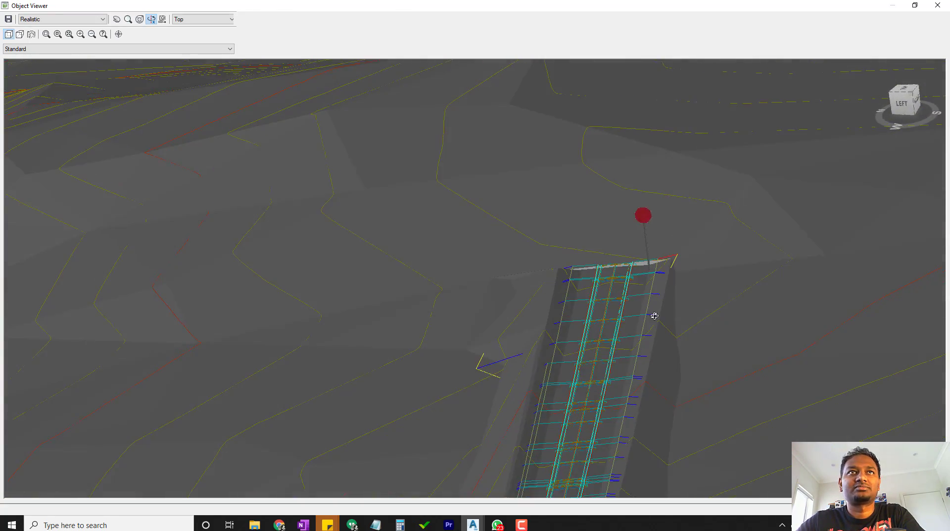
# View the road sign against the whole corridor and surrounding terrain in 3D, and close the Object Viewer.
pyautogui.scroll(-5, 496, 358)
pyautogui.moveTo(484, 337); pyautogui.dragTo(525, 325)
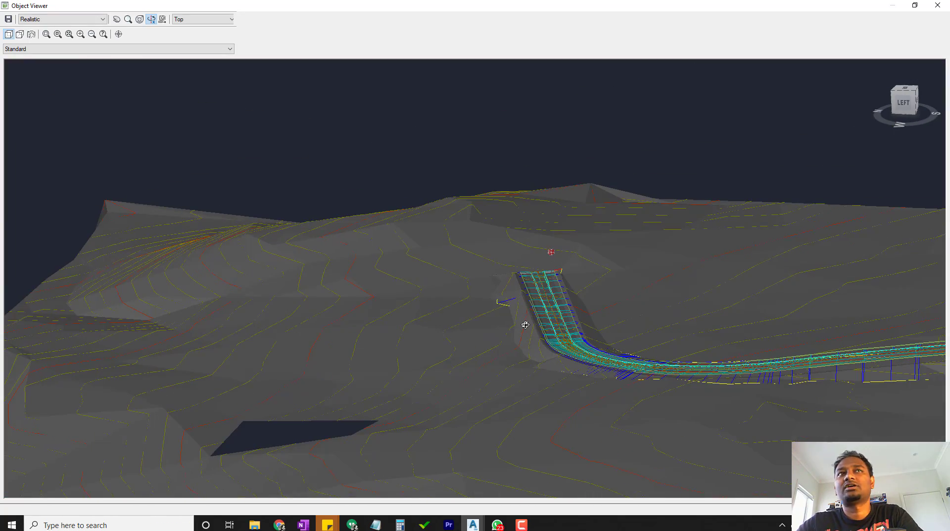
pyautogui.click(937, 6)
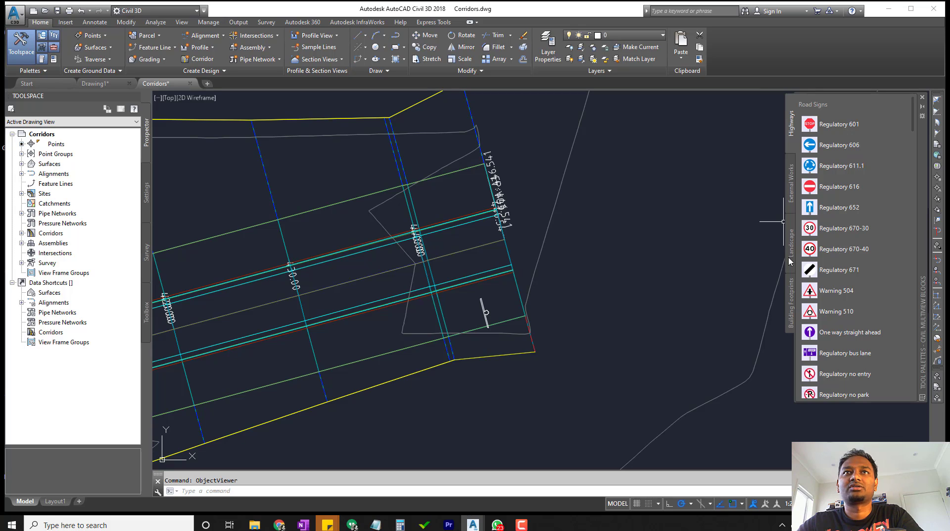
# Look through the External Works, Landscape, Building Footprints and Highways categories of the Civil Multiview Blocks.
pyautogui.click(792, 198)
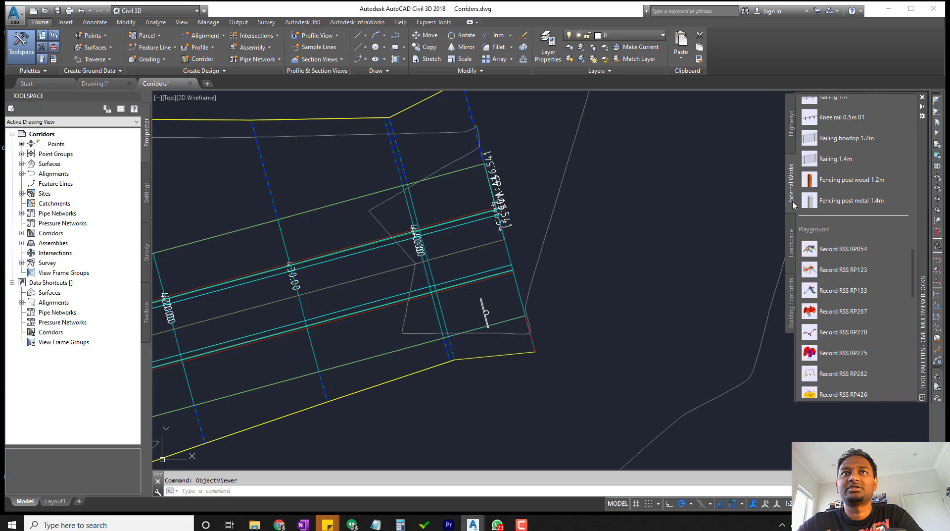
pyautogui.click(790, 260)
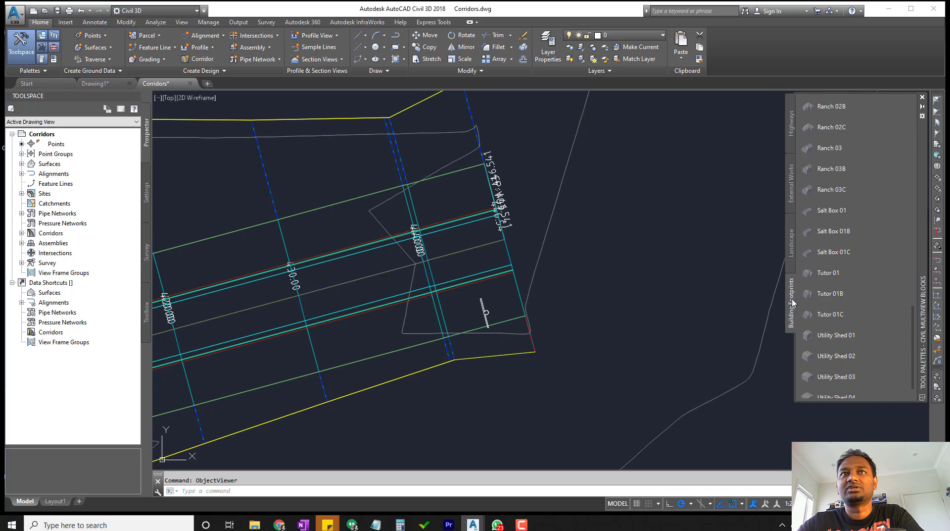
pyautogui.click(791, 198)
pyautogui.scroll(-5, 844, 296)
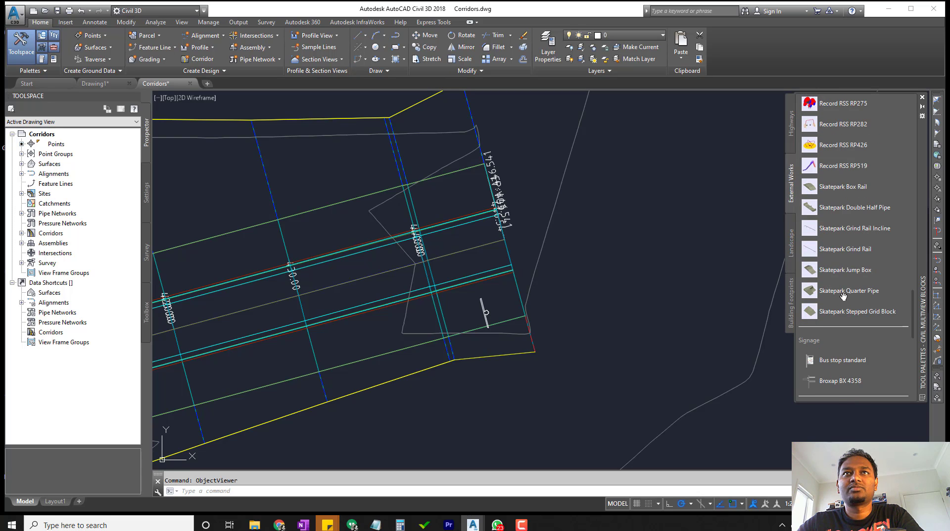
pyautogui.scroll(4, 844, 296)
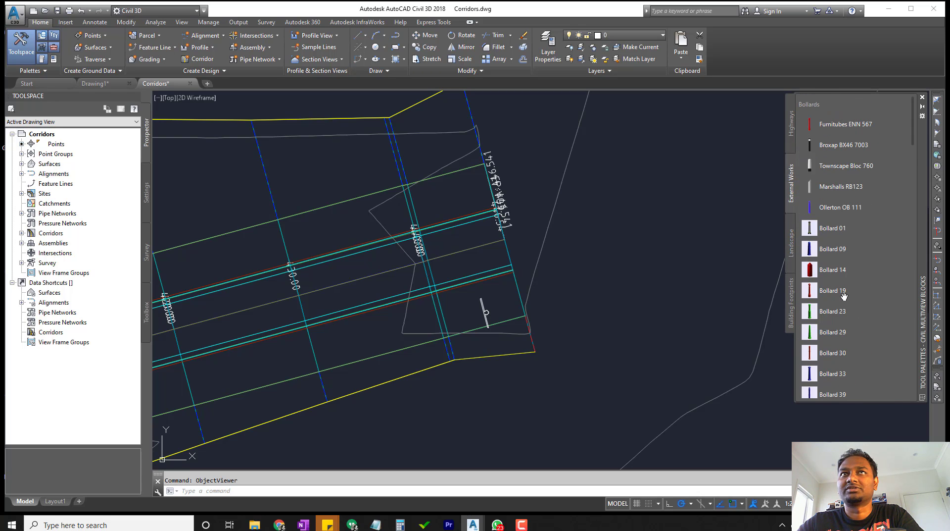
pyautogui.scroll(-4, 844, 296)
pyautogui.scroll(-5, 845, 300)
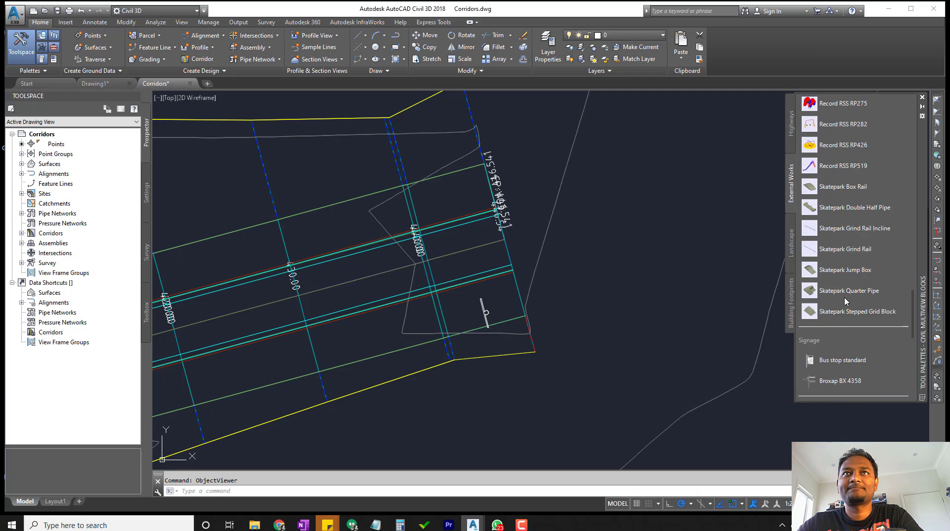
pyautogui.scroll(-5, 836, 311)
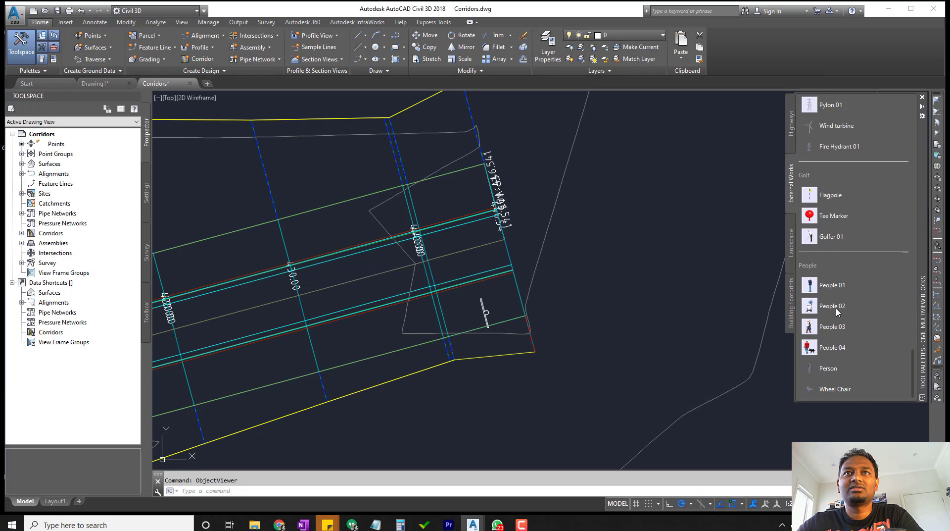
pyautogui.scroll(20, 837, 309)
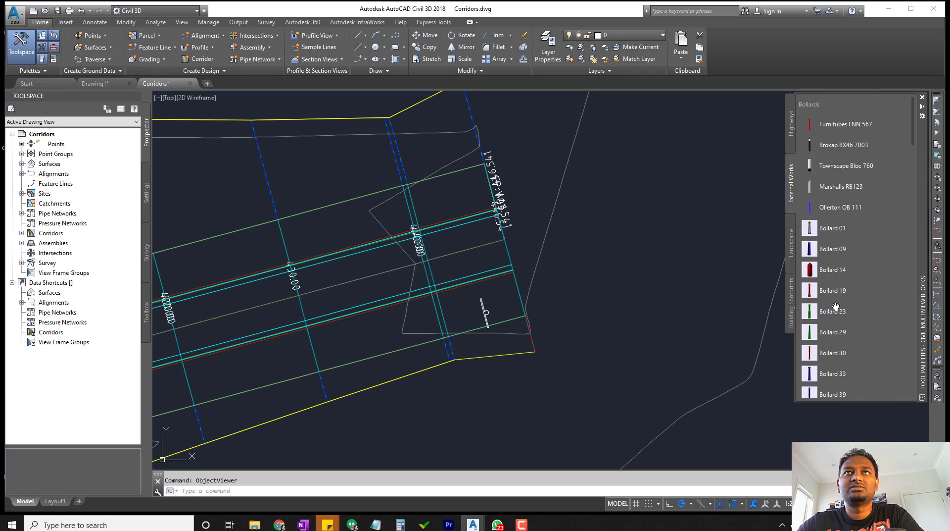
pyautogui.click(792, 130)
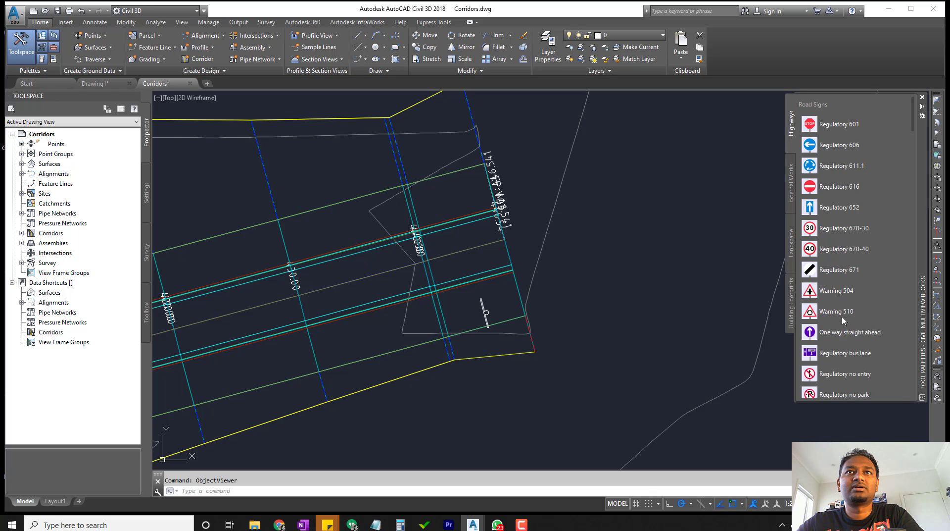
pyautogui.scroll(-15, 845, 320)
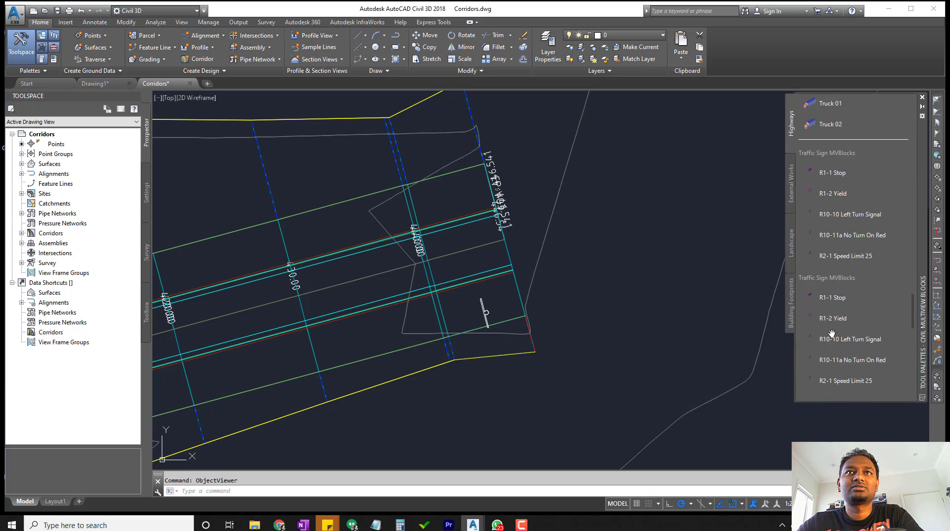
pyautogui.scroll(-3, 832, 332)
pyautogui.scroll(12, 831, 332)
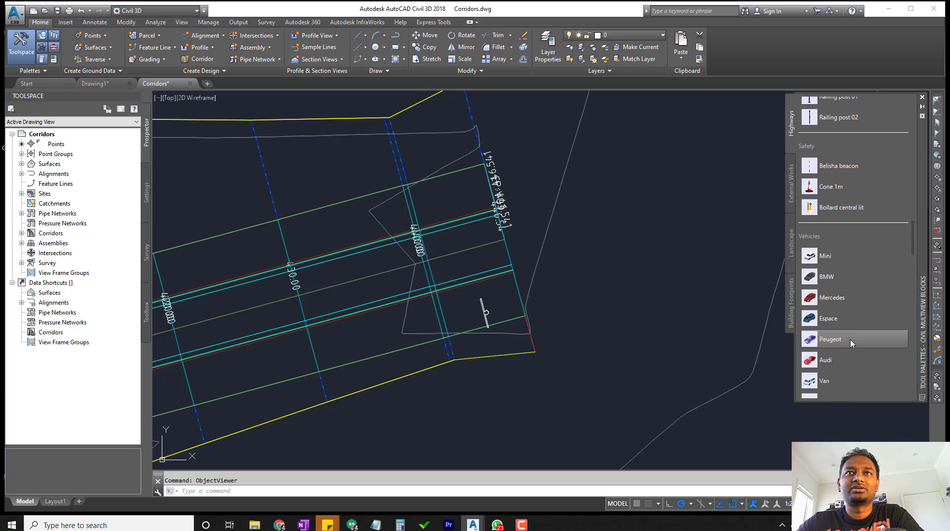
# Insert the BMW vehicle block in the corridor's lower lane between stations 420 and 430, rotated parallel to the road.
pyautogui.scroll(-5, 852, 342)
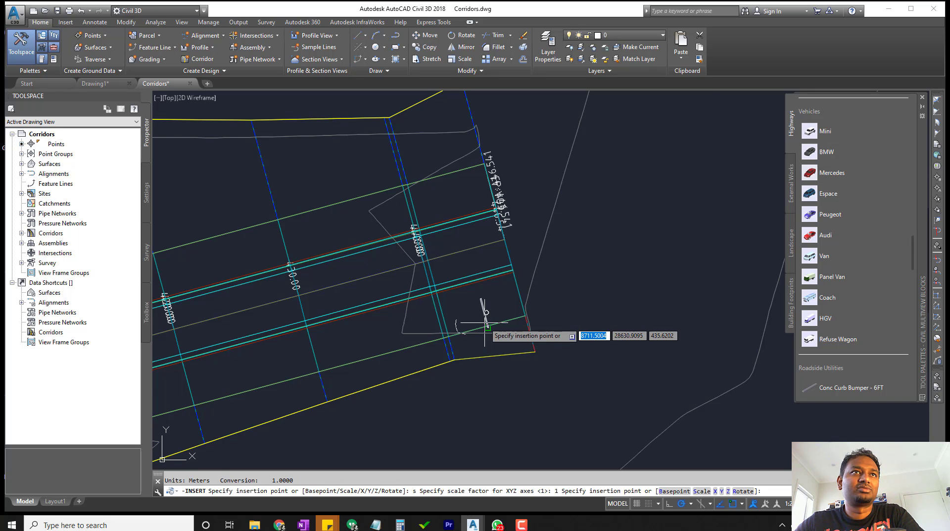
pyautogui.scroll(-5, 532, 309)
pyautogui.scroll(5, 535, 303)
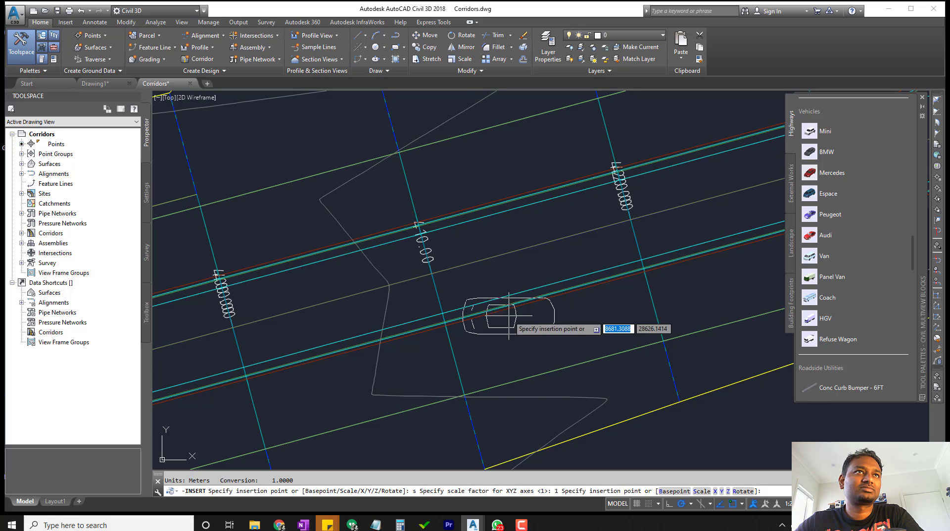
pyautogui.scroll(-3, 537, 307)
pyautogui.scroll(3, 542, 312)
pyautogui.scroll(-3, 539, 312)
pyautogui.scroll(2, 530, 312)
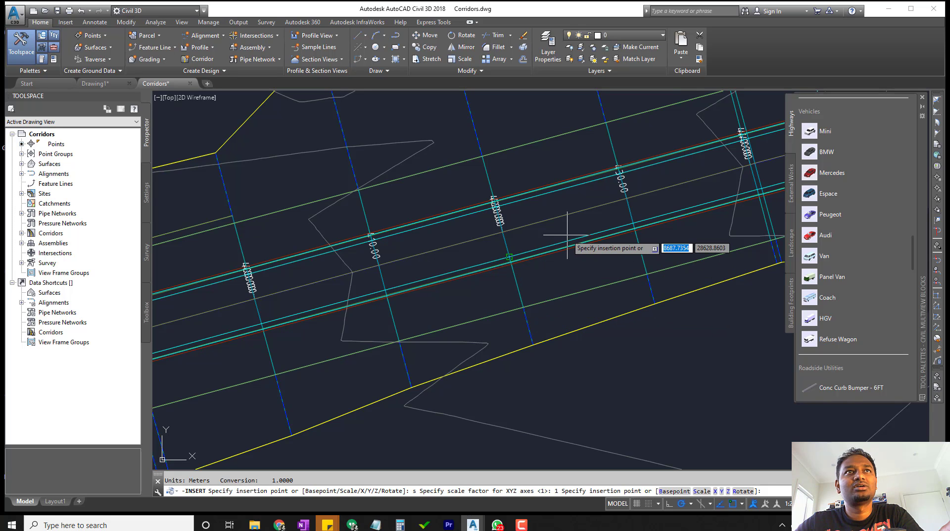
pyautogui.scroll(3, 547, 238)
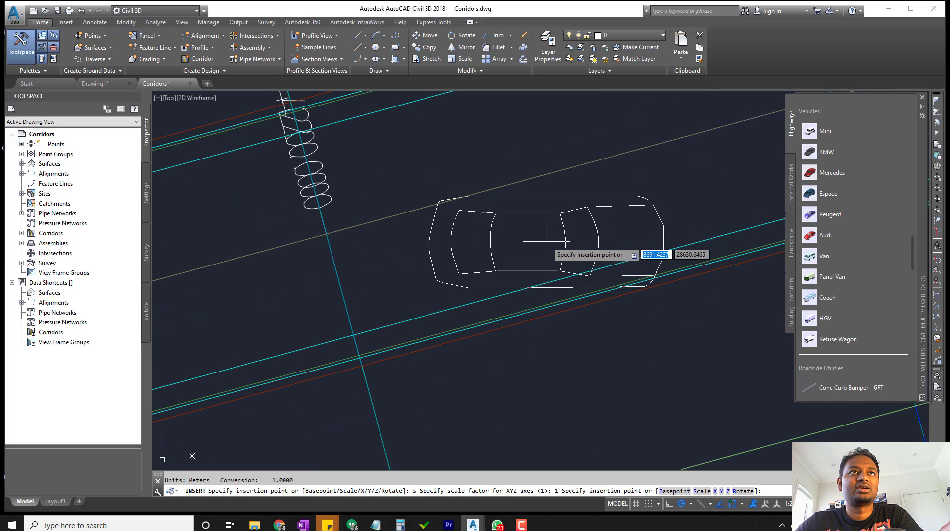
pyautogui.click(547, 234)
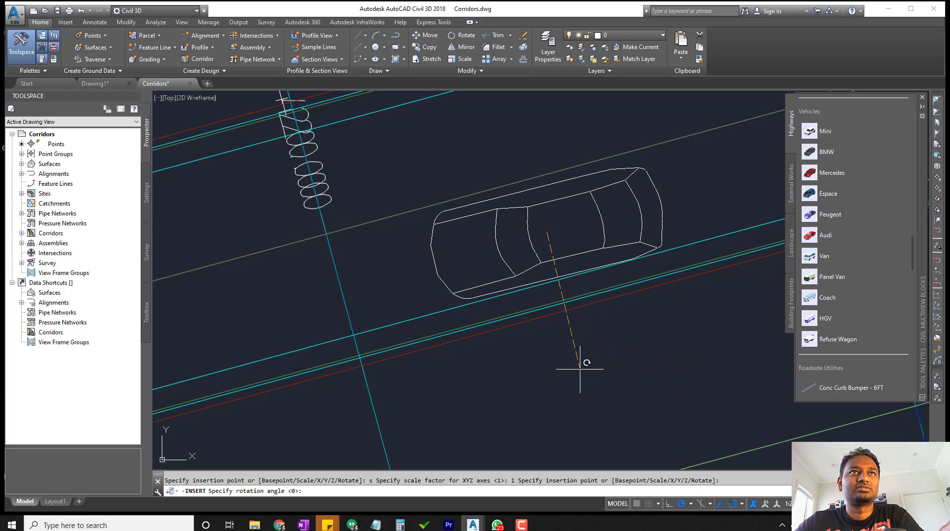
pyautogui.click(580, 370)
pyautogui.scroll(-4, 598, 331)
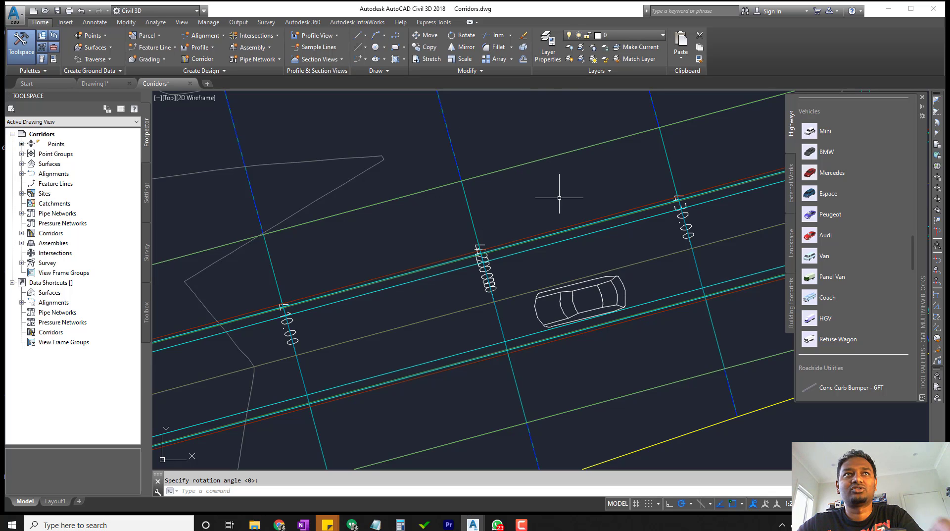
# Set the Corridor - Top surface's style to ANZ_Analysis - Cut and Fill Banding 0.5m Interval (2D).
pyautogui.scroll(-5, 624, 388)
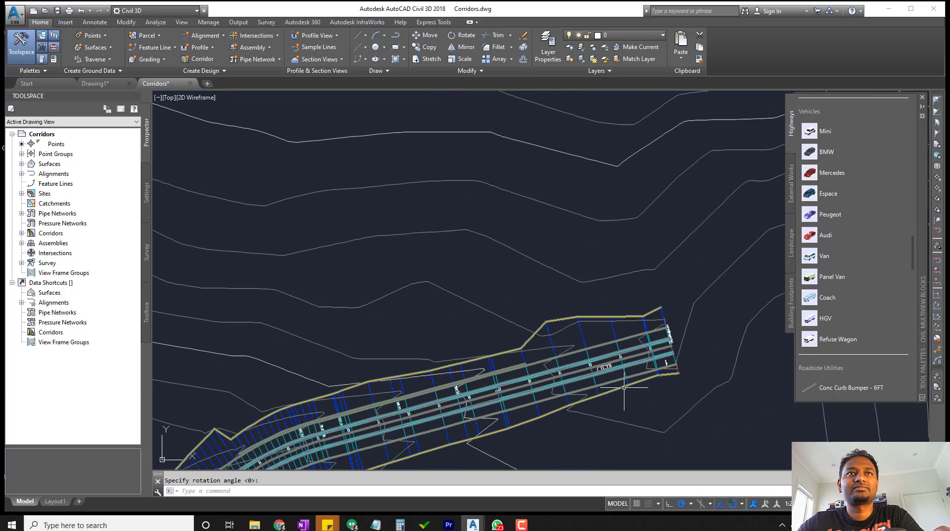
pyautogui.click(746, 365)
pyautogui.click(709, 337)
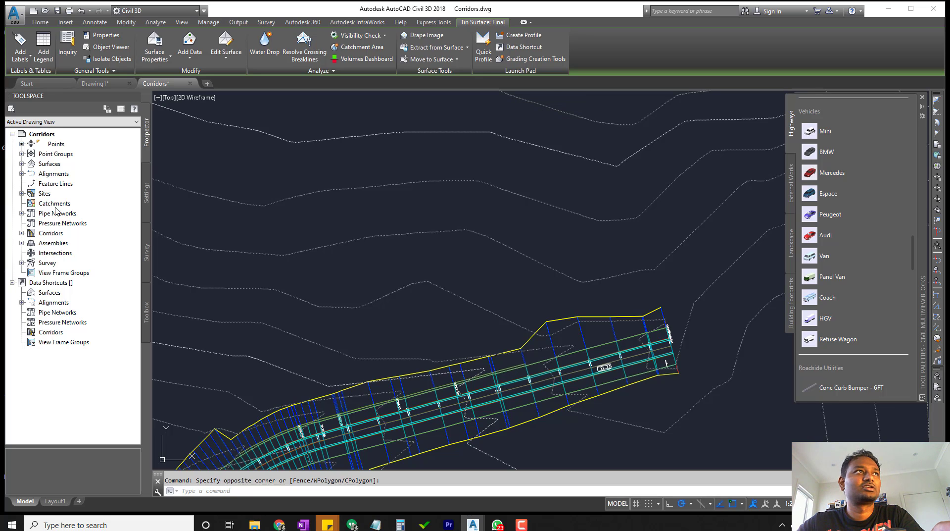
pyautogui.click(22, 164)
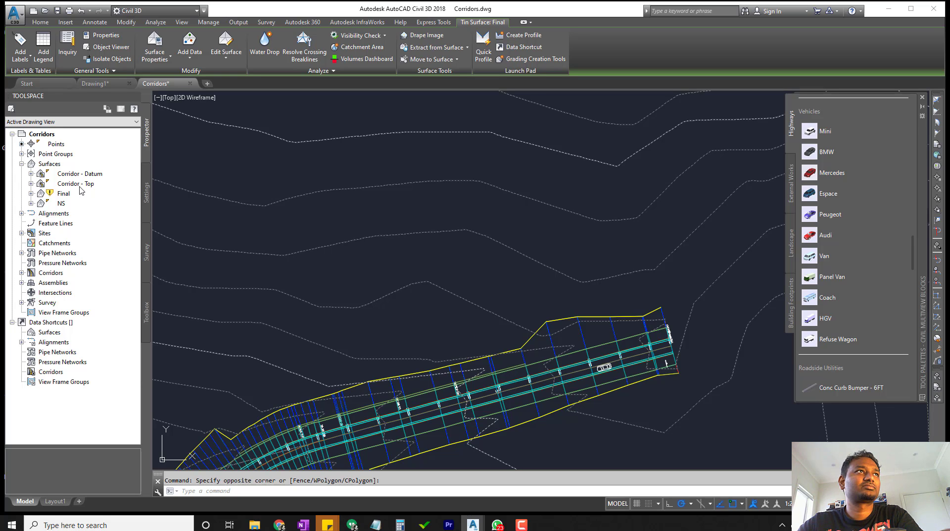
pyautogui.rightClick(76, 184)
pyautogui.click(121, 193)
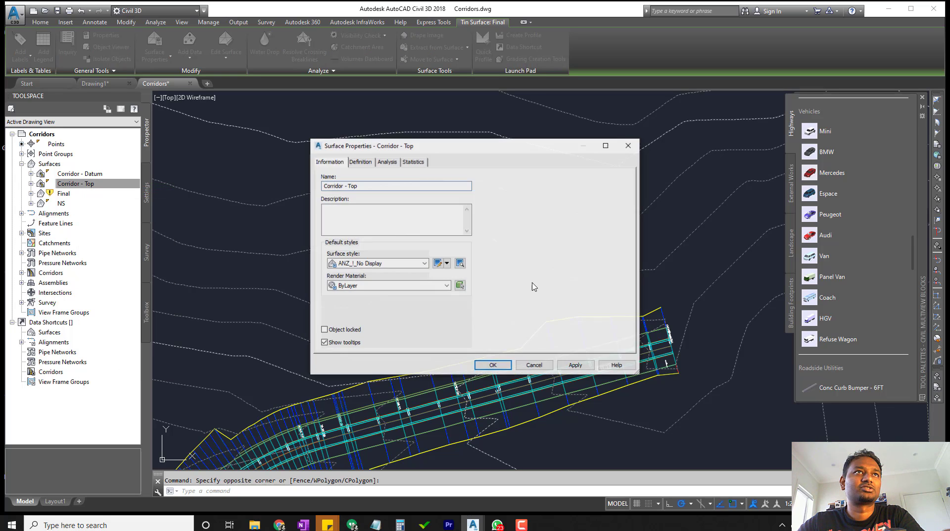
pyautogui.click(382, 263)
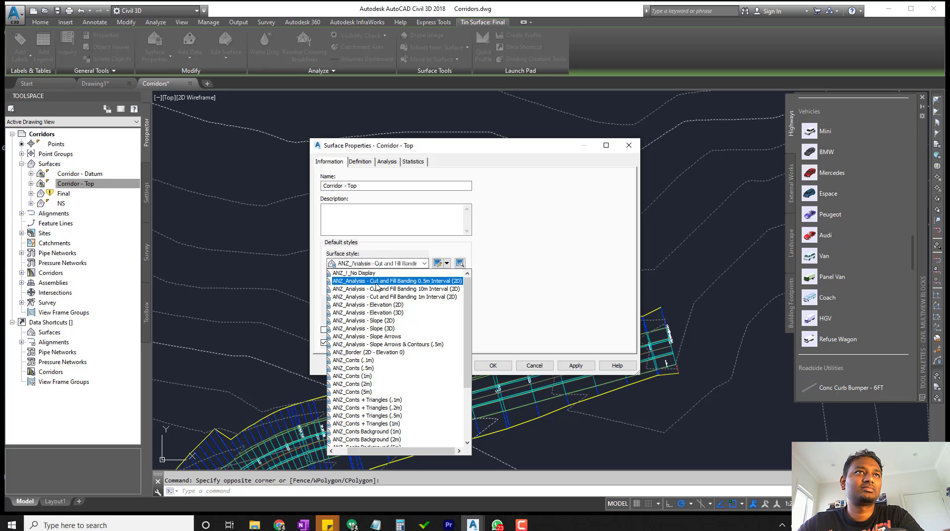
pyautogui.click(375, 283)
pyautogui.click(505, 367)
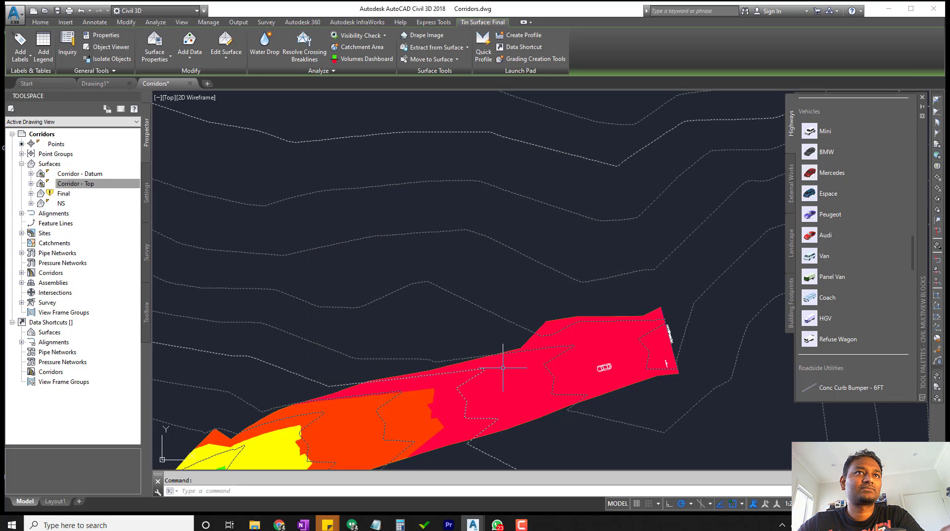
# Set the Corridor - Top surface's style to ANZ_Conts + Triangles (.5m), and clear the selection.
pyautogui.click(51, 185)
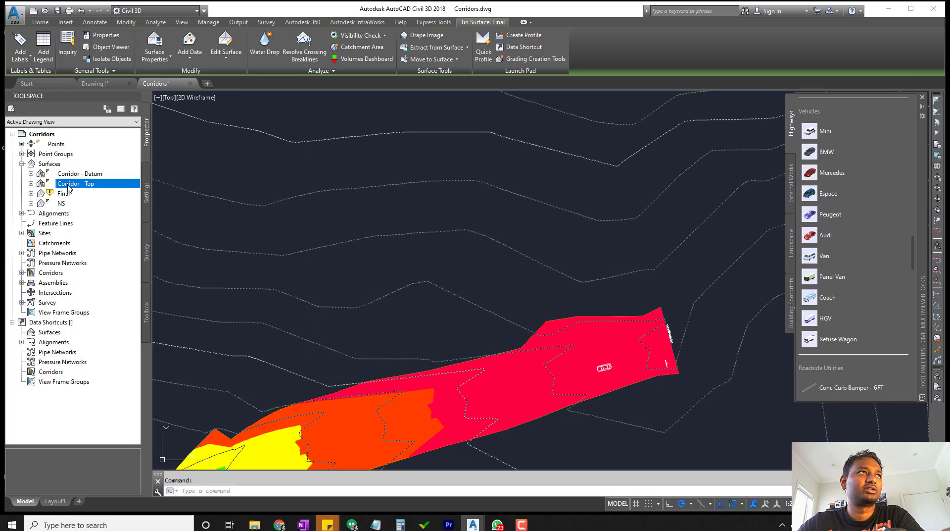
pyautogui.rightClick(68, 189)
pyautogui.click(84, 189)
pyautogui.click(403, 264)
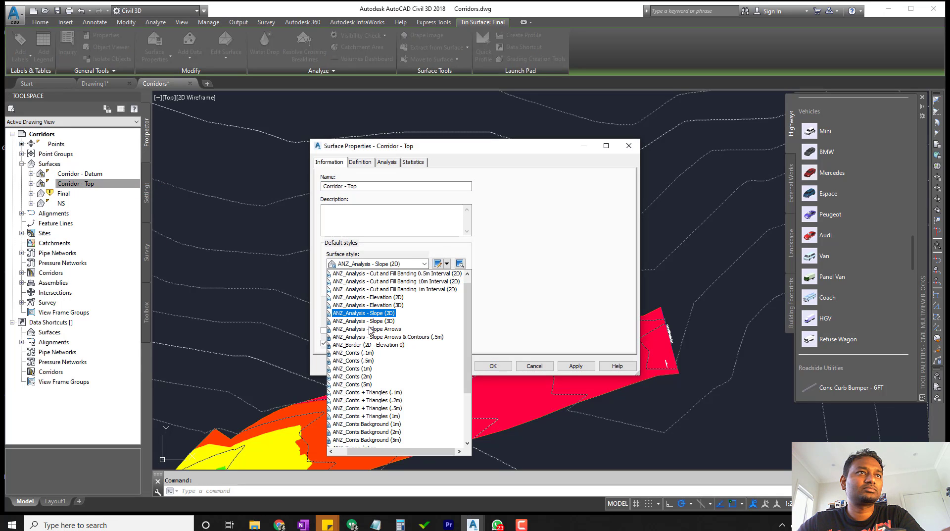
pyautogui.click(396, 408)
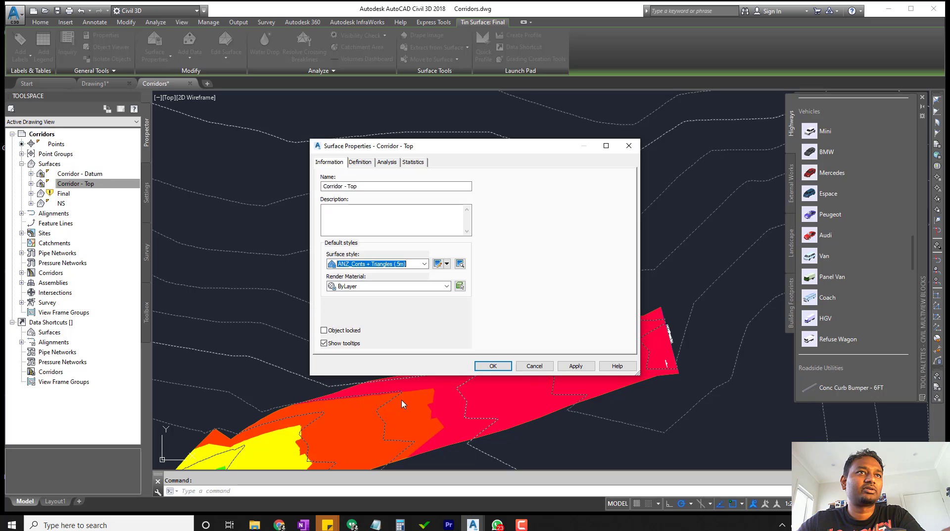
pyautogui.click(479, 366)
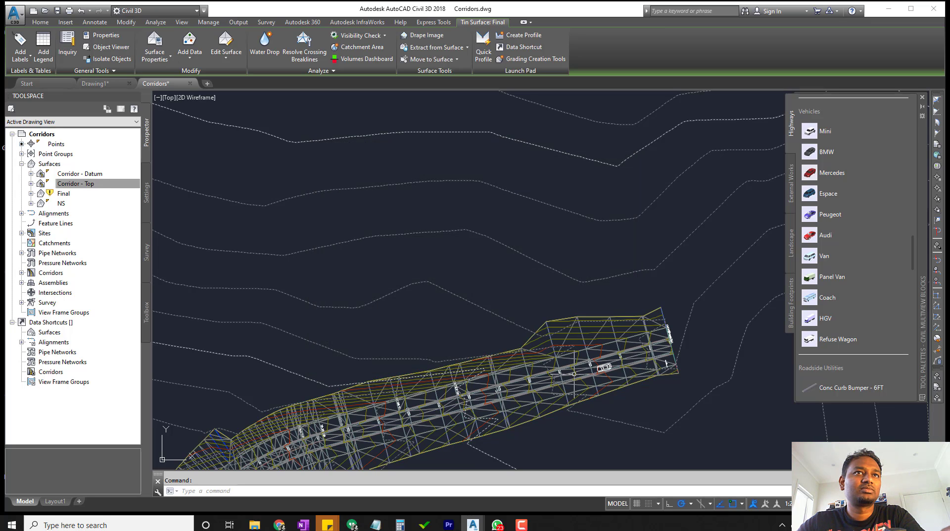
pyautogui.scroll(8, 612, 370)
pyautogui.press('Escape')
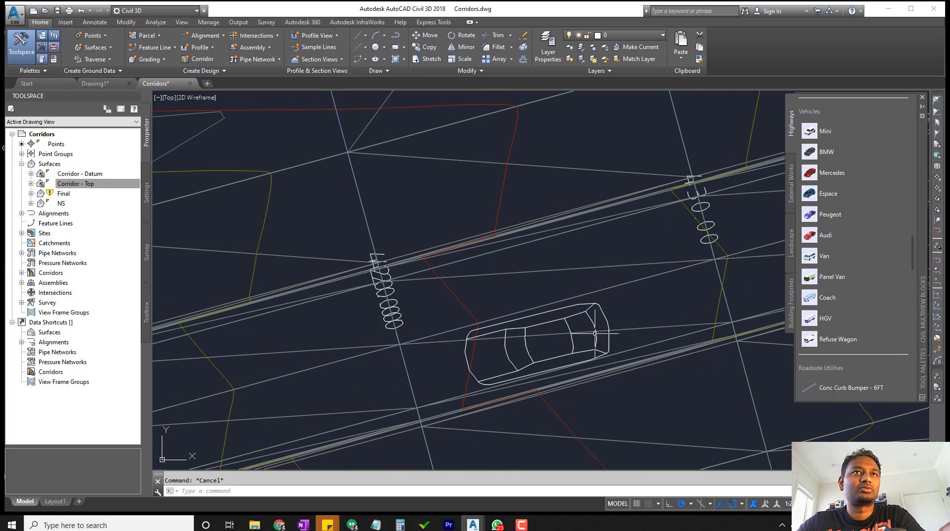
# Move the Roadsign601 and Vehiclescarbmw blocks onto the Corridor - Top surface with Move Blocks to Surface.
pyautogui.click(628, 286)
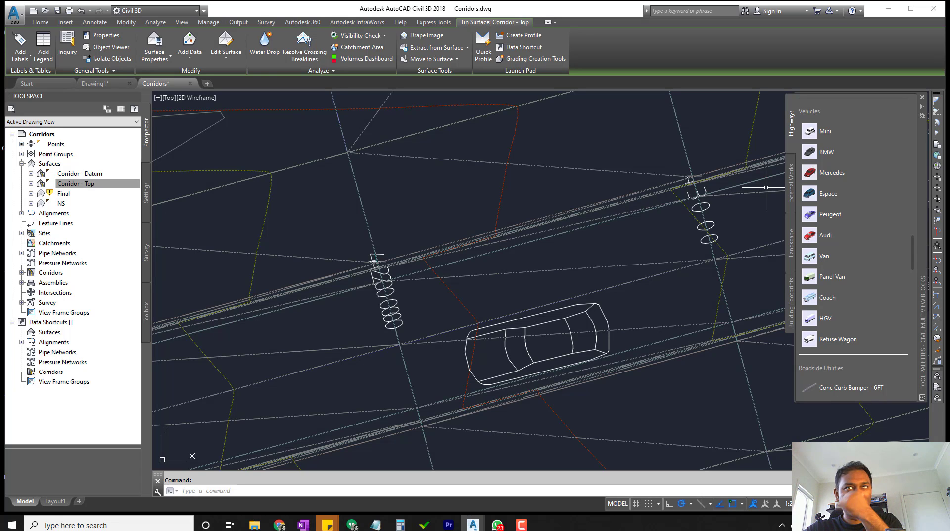
pyautogui.click(838, 338)
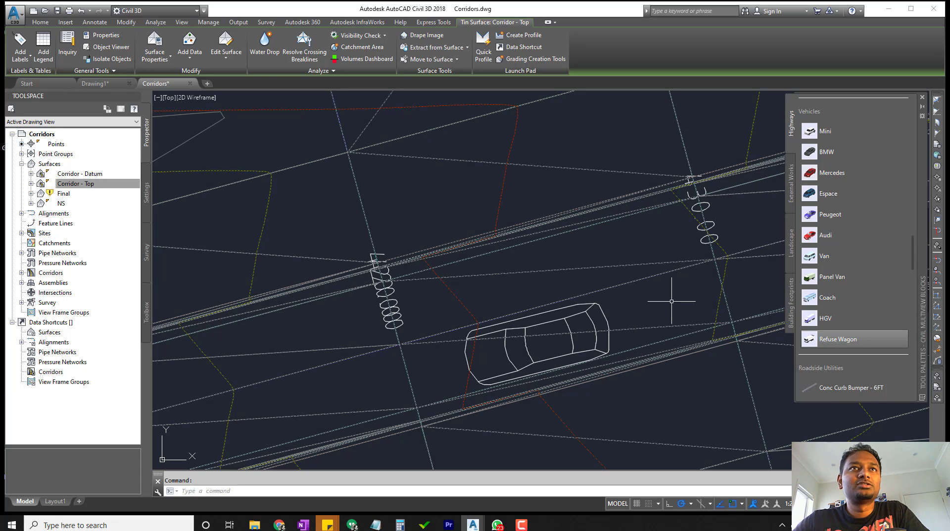
pyautogui.click(442, 59)
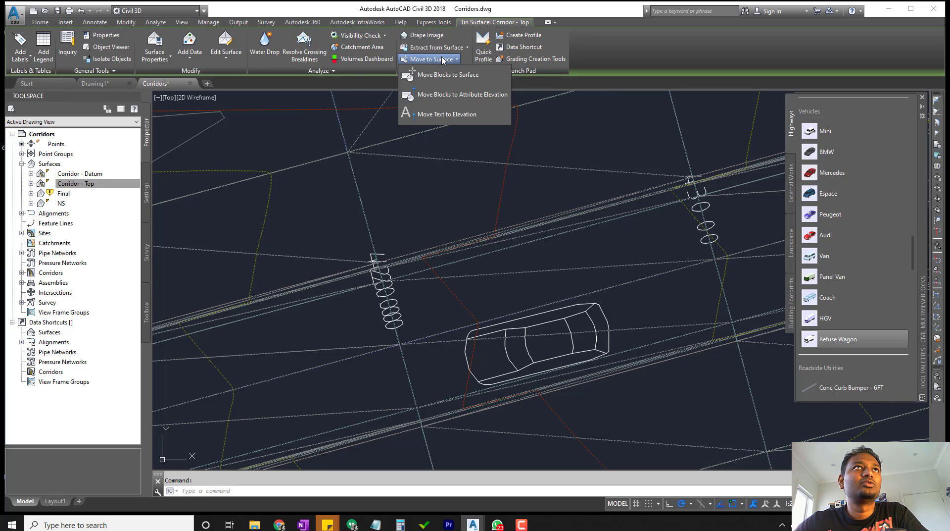
pyautogui.click(443, 75)
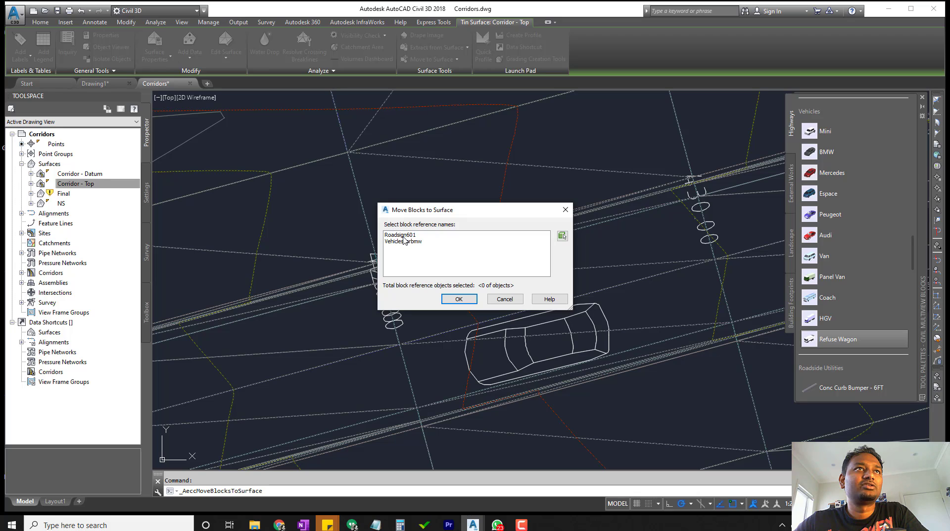
pyautogui.click(403, 236)
pyautogui.keyDown('shift'); pyautogui.click(413, 242); pyautogui.keyUp('shift')
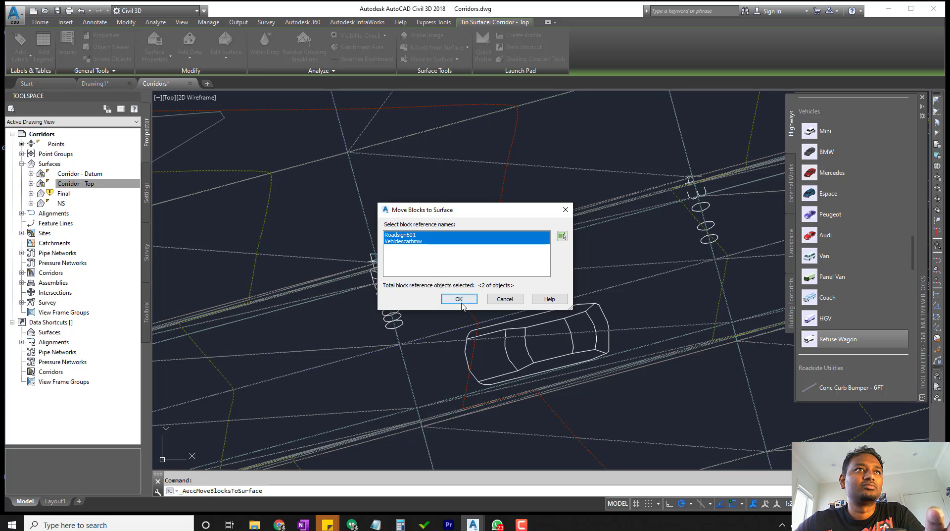
pyautogui.click(459, 299)
pyautogui.press('Escape')
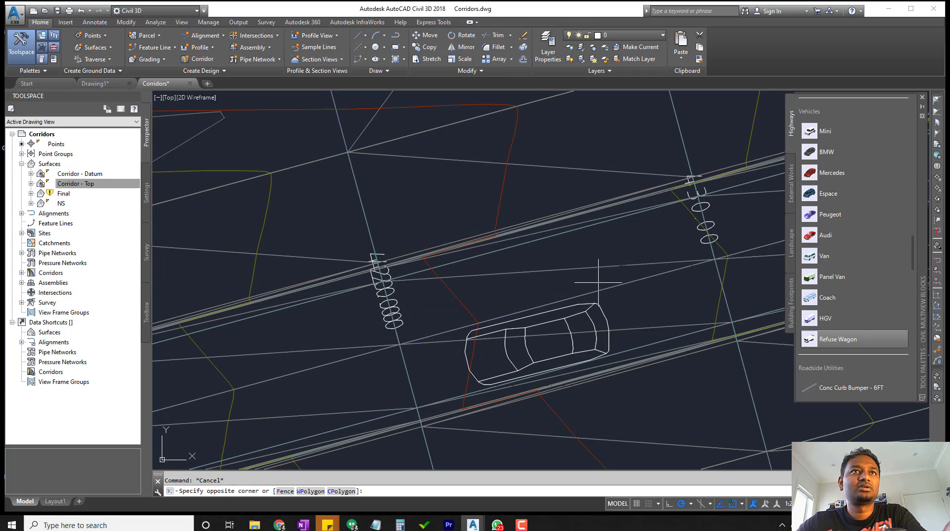
# Set the Corridor - Top surface's style to ANZ_!_No Display in its surface properties.
pyautogui.rightClick(92, 184)
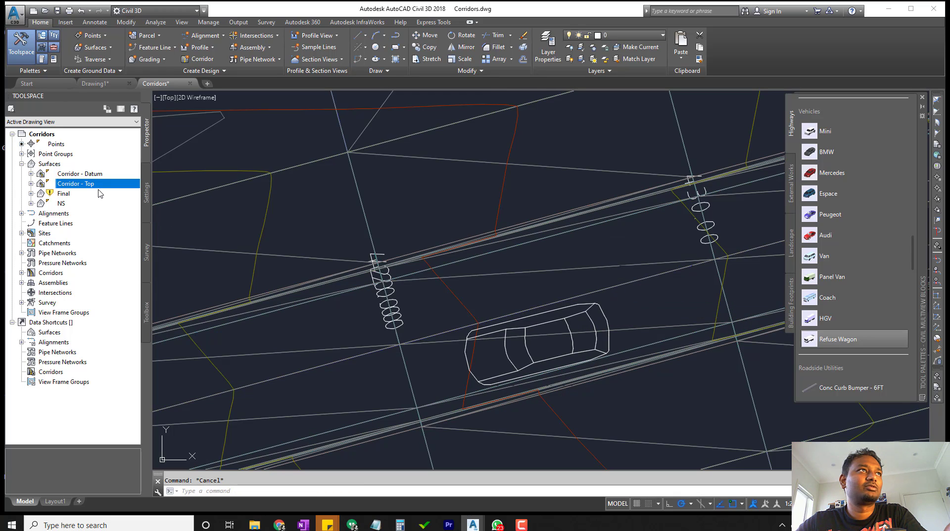
pyautogui.click(122, 192)
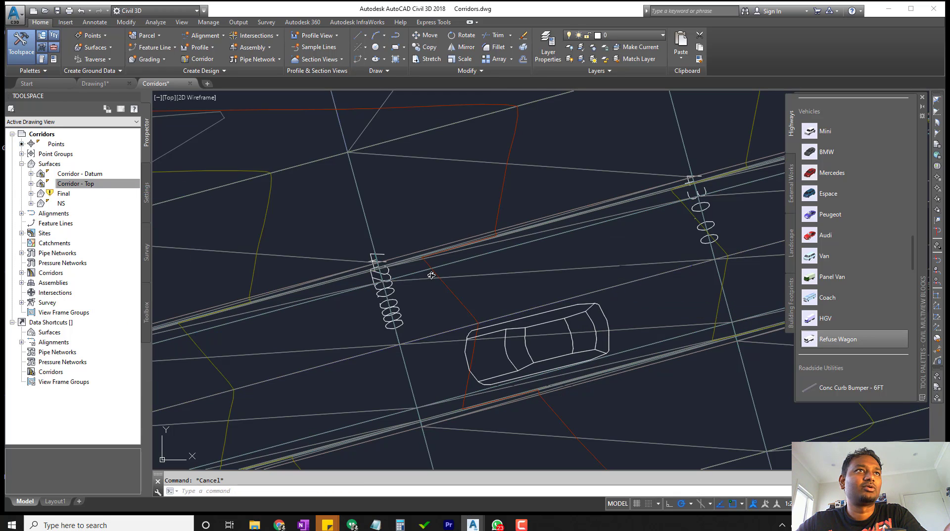
pyautogui.click(419, 264)
pyautogui.click(364, 274)
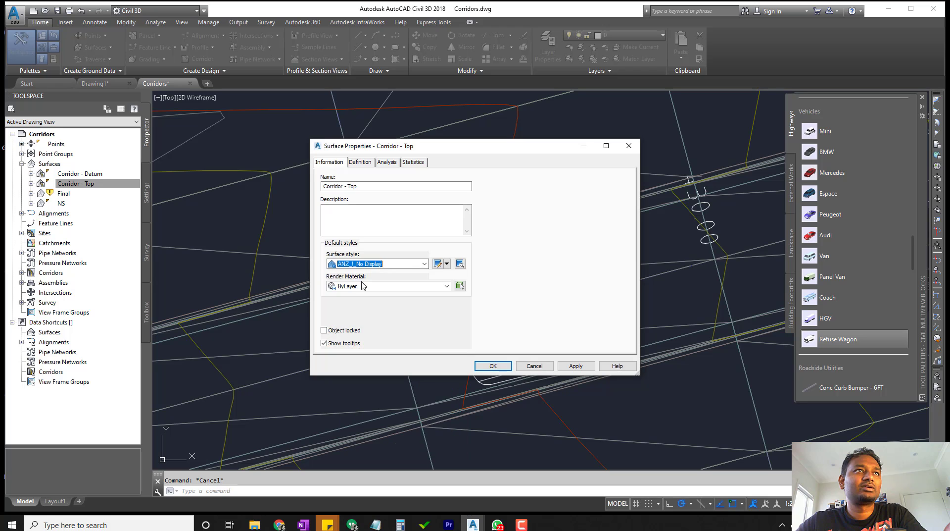
pyautogui.click(493, 366)
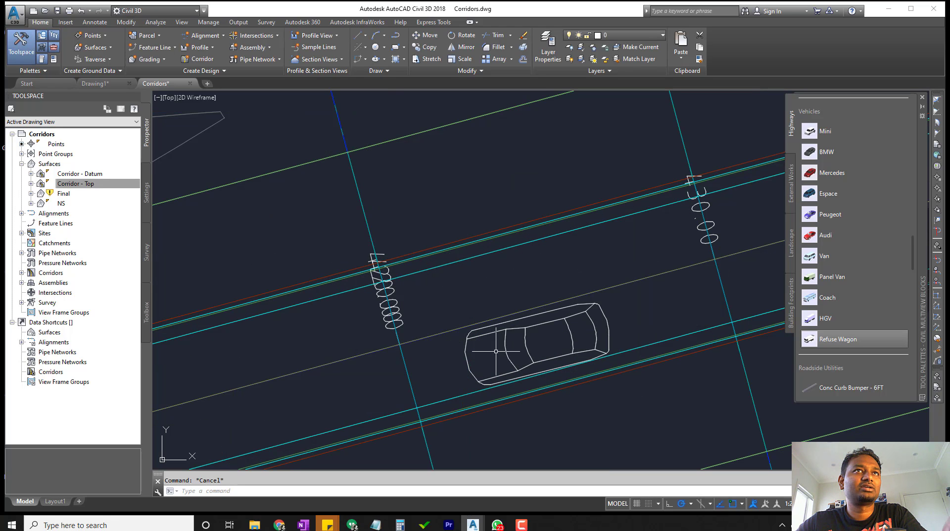
pyautogui.click(555, 238)
pyautogui.click(553, 234)
pyautogui.click(589, 319)
pyautogui.click(580, 317)
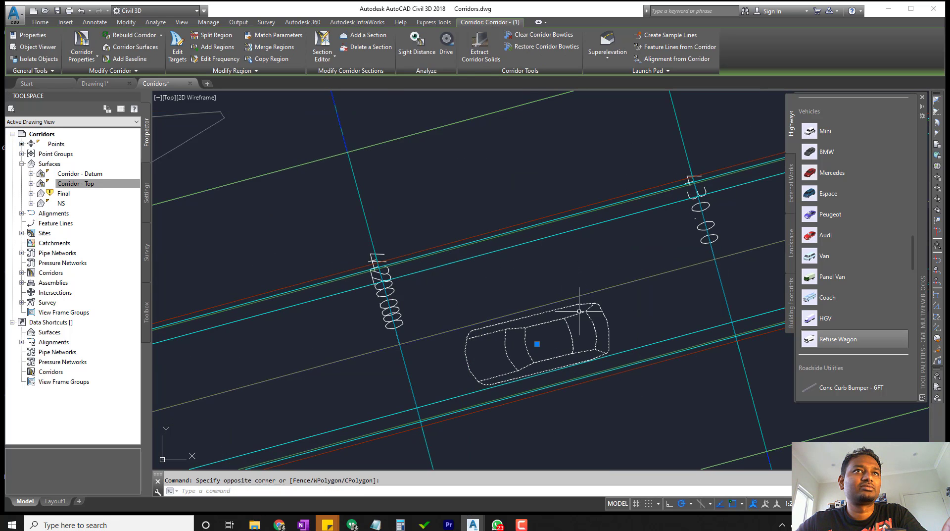
pyautogui.scroll(-2, 501, 345)
pyautogui.scroll(-5, 498, 343)
pyautogui.click(607, 337)
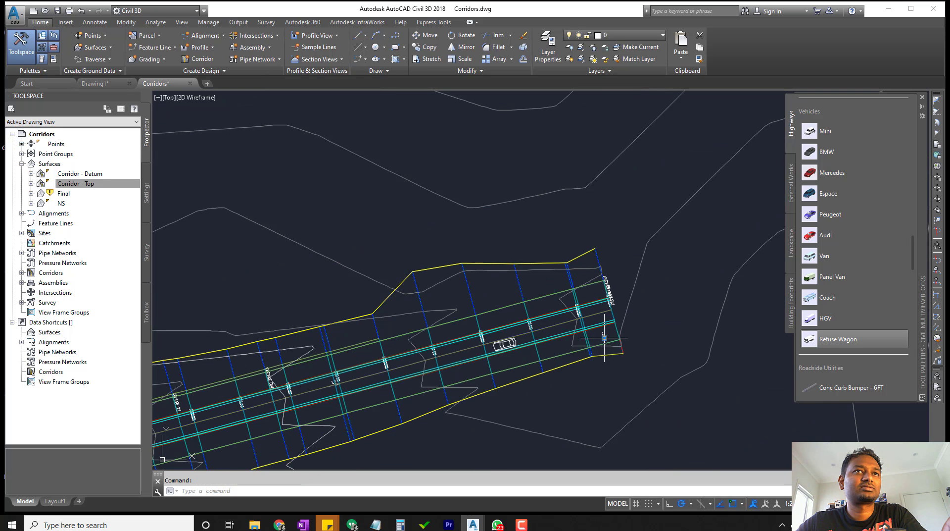
pyautogui.rightClick(579, 334)
pyautogui.press('Escape')
pyautogui.press('Escape')
# Select the BMW vehicle block, the corridor and the road sign block, and open them together in the Object Viewer.
pyautogui.click(519, 338)
pyautogui.scroll(7, 518, 341)
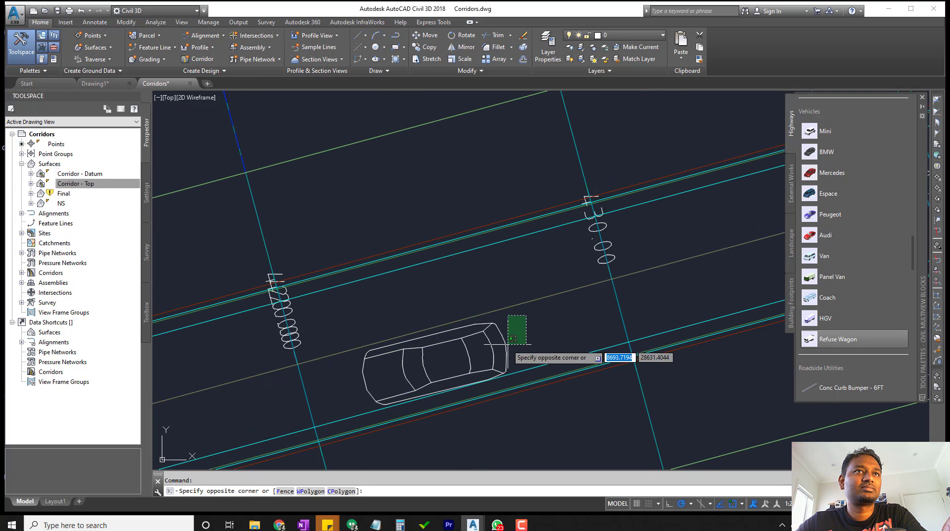
pyautogui.click(493, 344)
pyautogui.rightClick(513, 336)
pyautogui.click(504, 339)
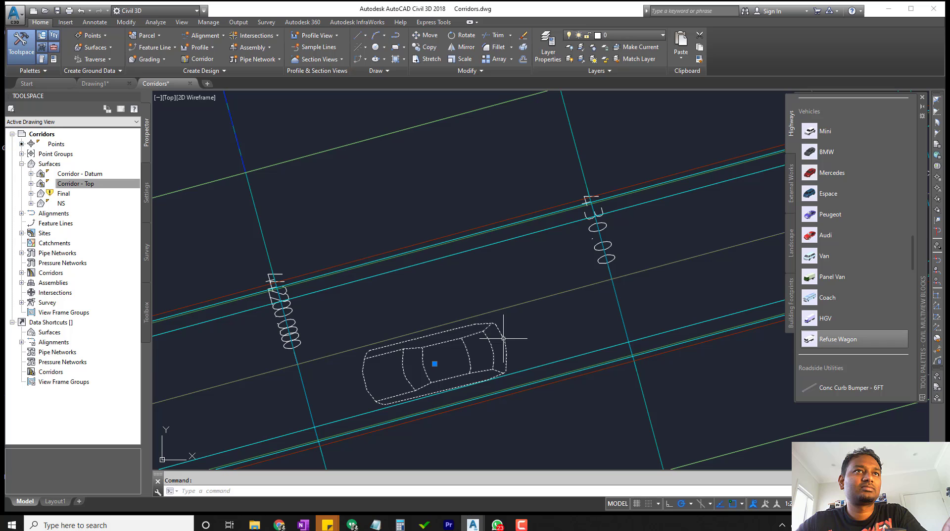
pyautogui.click(496, 270)
pyautogui.click(460, 340)
pyautogui.scroll(-7, 473, 342)
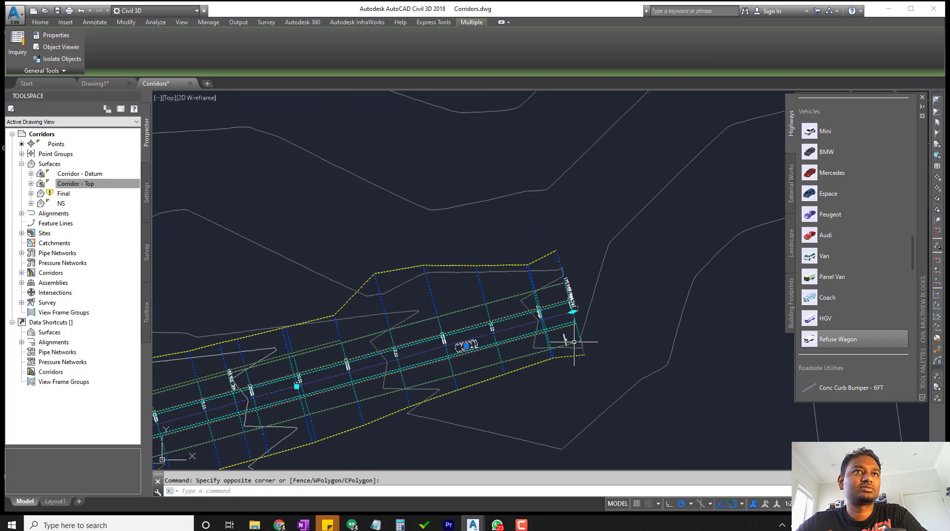
pyautogui.scroll(6, 564, 341)
pyautogui.click(577, 320)
pyautogui.click(548, 332)
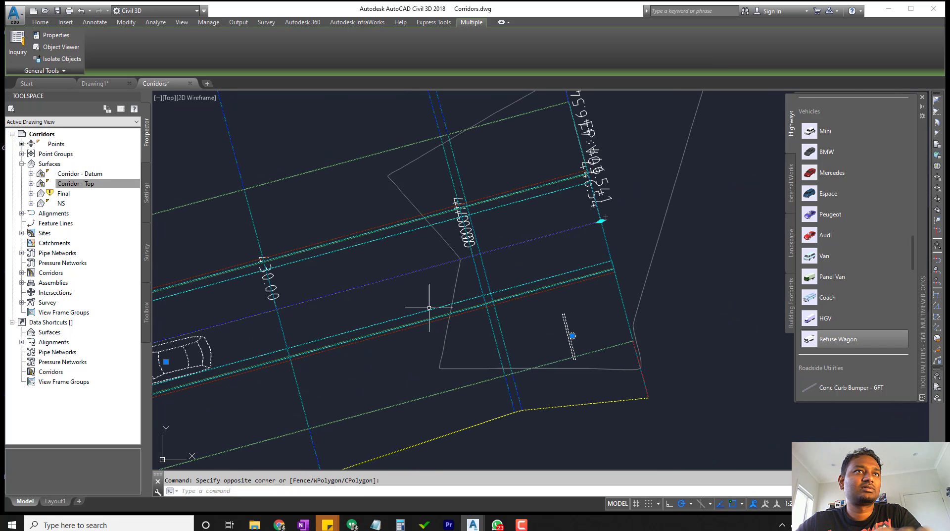
pyautogui.rightClick(407, 292)
pyautogui.click(438, 391)
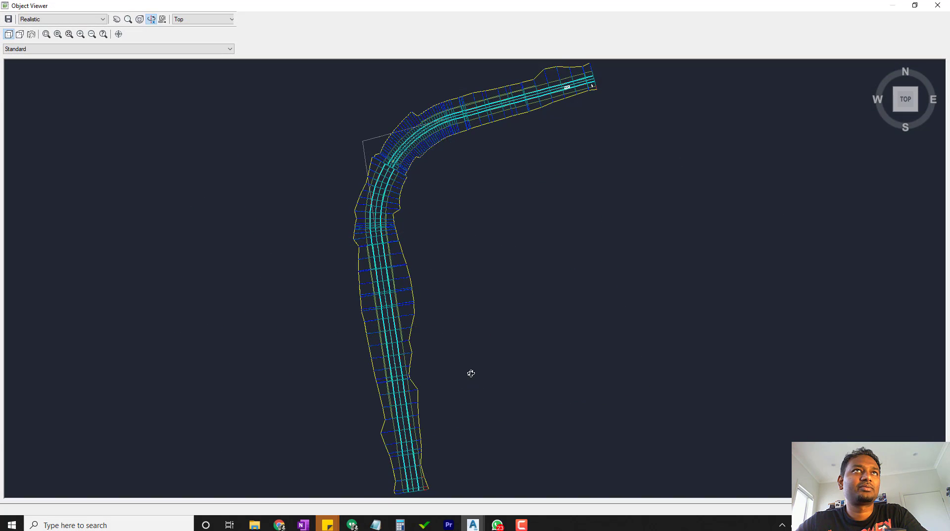
# Orbit the corridor from the top view to a tilted 3D view framing its end with the car and road sign.
pyautogui.moveTo(468, 439); pyautogui.dragTo(502, 379)
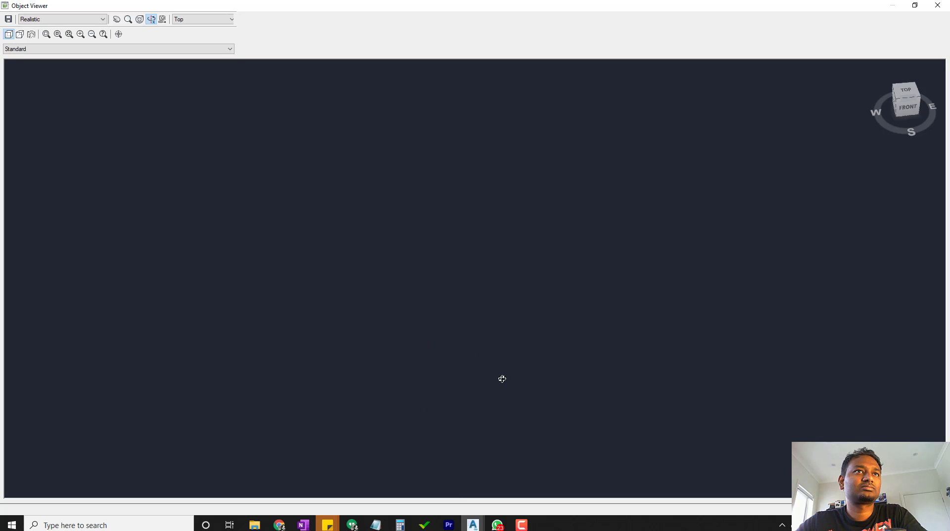
pyautogui.moveTo(557, 396); pyautogui.dragTo(455, 394)
pyautogui.scroll(5, 455, 394)
pyautogui.moveTo(524, 402); pyautogui.dragTo(402, 229, button='middle')
pyautogui.moveTo(524, 473); pyautogui.dragTo(600, 348, button='middle')
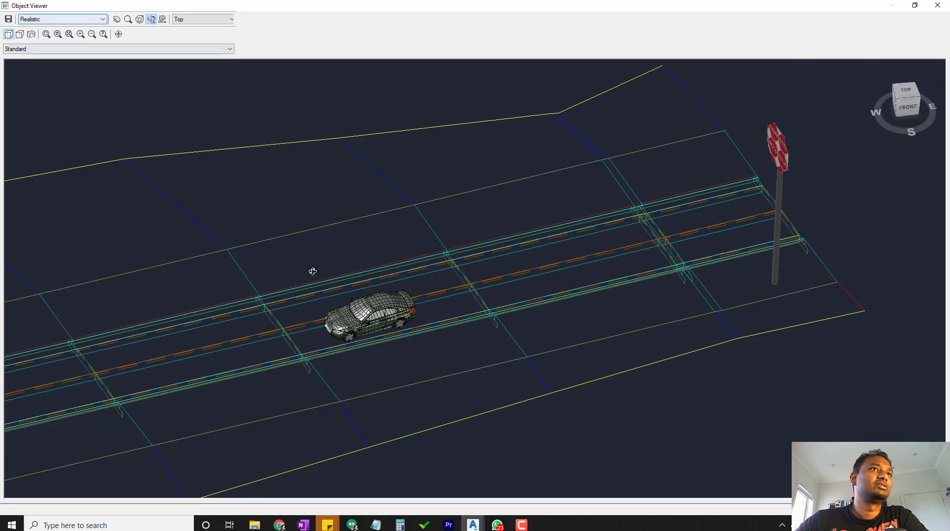
# Examine up close in 3D how the car sits on the road lane and the stop sign stands beside it.
pyautogui.scroll(3, 365, 345)
pyautogui.scroll(-2, 366, 346)
pyautogui.moveTo(418, 325); pyautogui.dragTo(564, 267, button='middle')
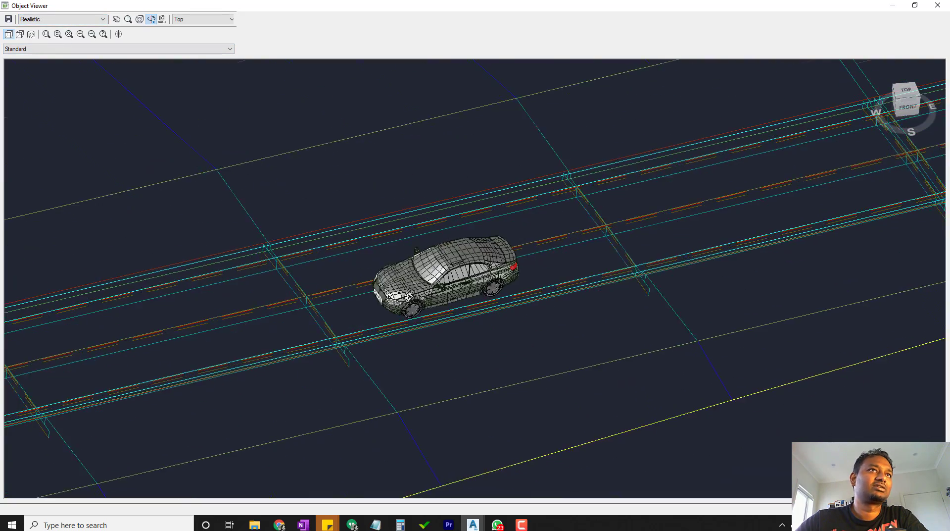
pyautogui.scroll(5, 408, 296)
pyautogui.scroll(-4, 408, 296)
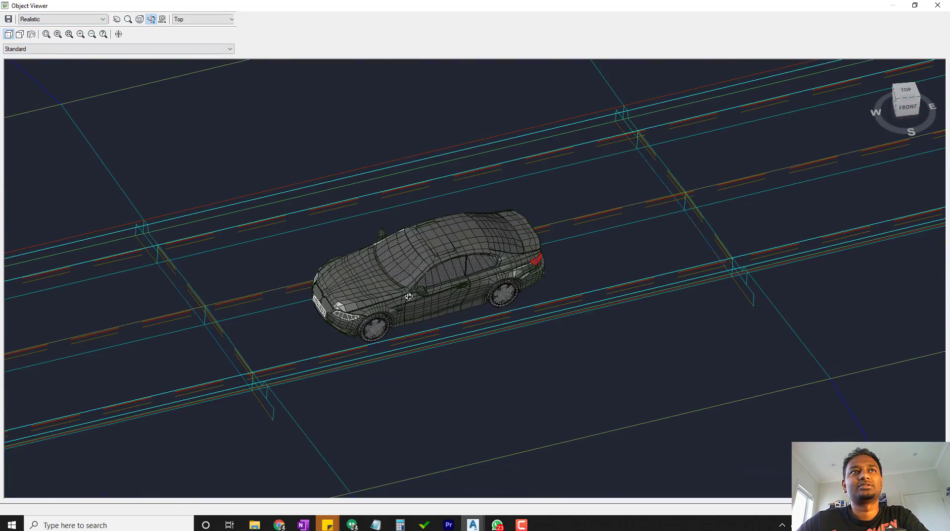
pyautogui.scroll(-4, 409, 296)
pyautogui.moveTo(794, 220); pyautogui.dragTo(690, 259, button='middle')
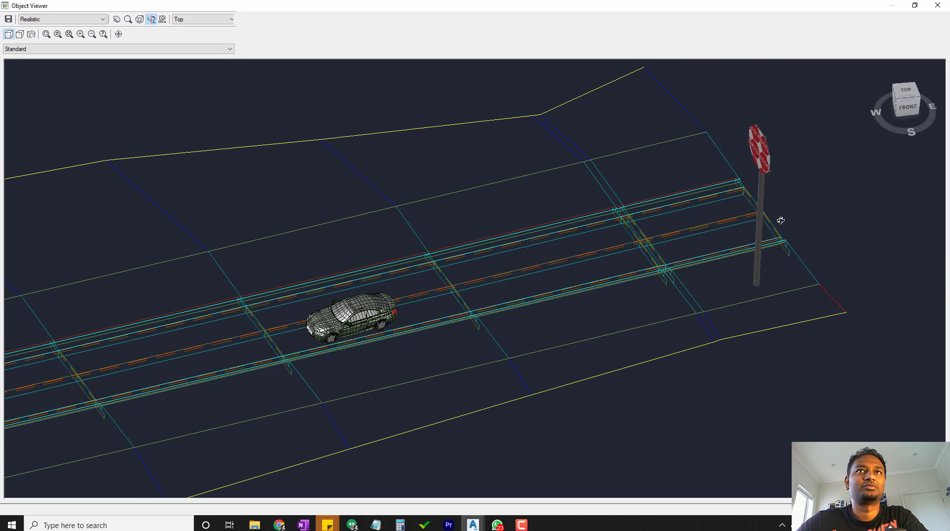
pyautogui.moveTo(356, 352); pyautogui.dragTo(455, 329, button='middle')
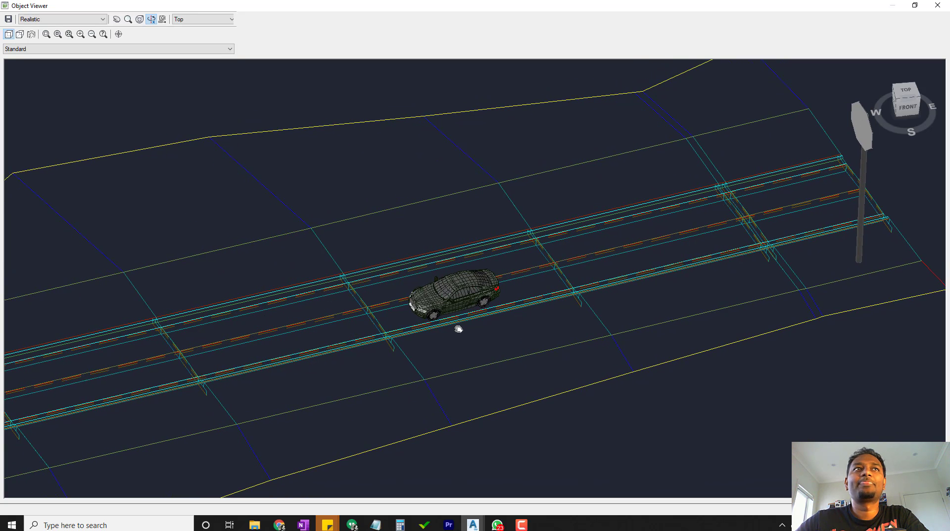